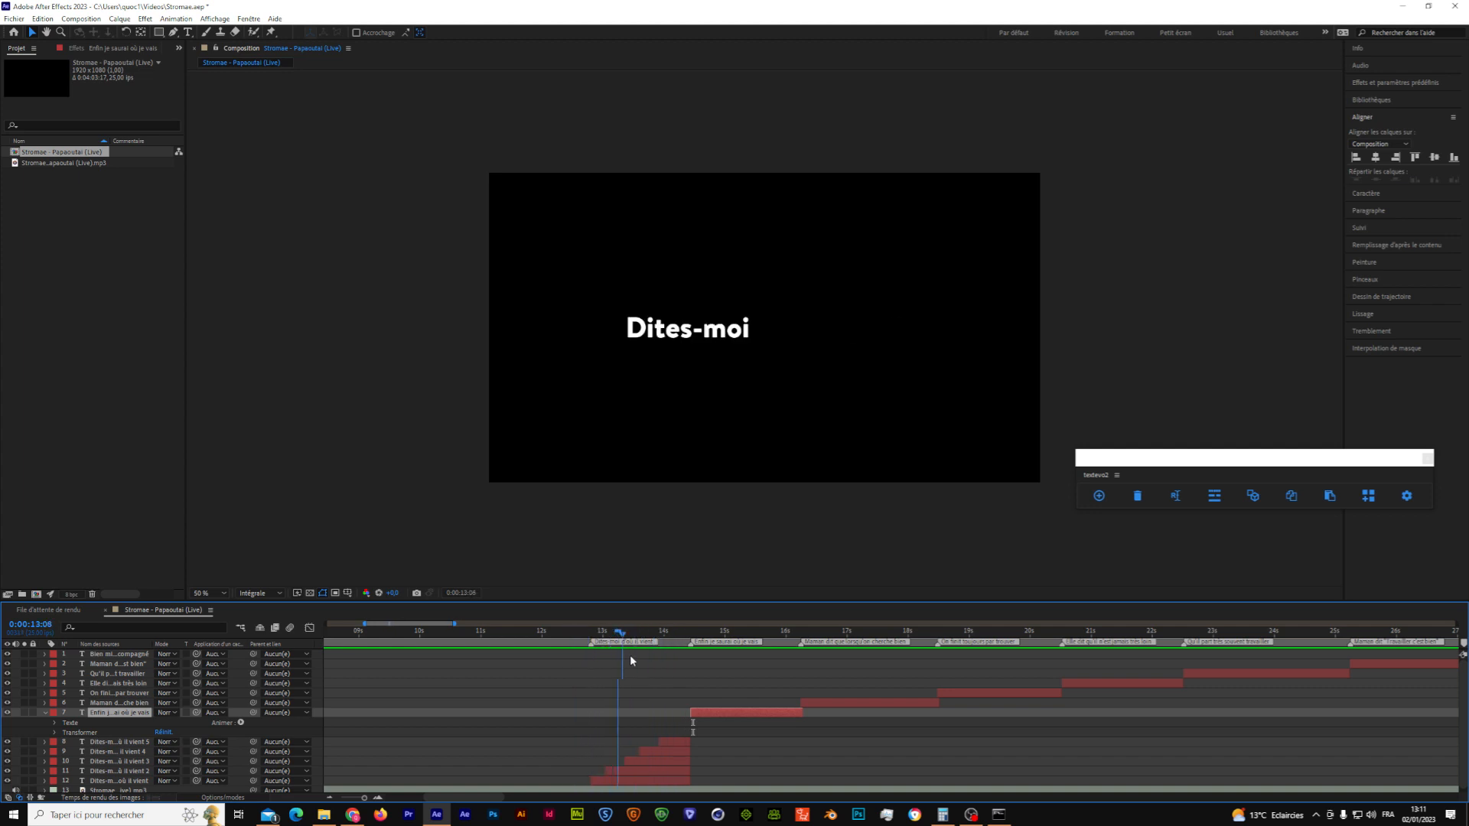
Step: Set the font size of the lyric text "Enfin je saurai où je vais" to 90 px
left_click(710, 714)
left_click(709, 710)
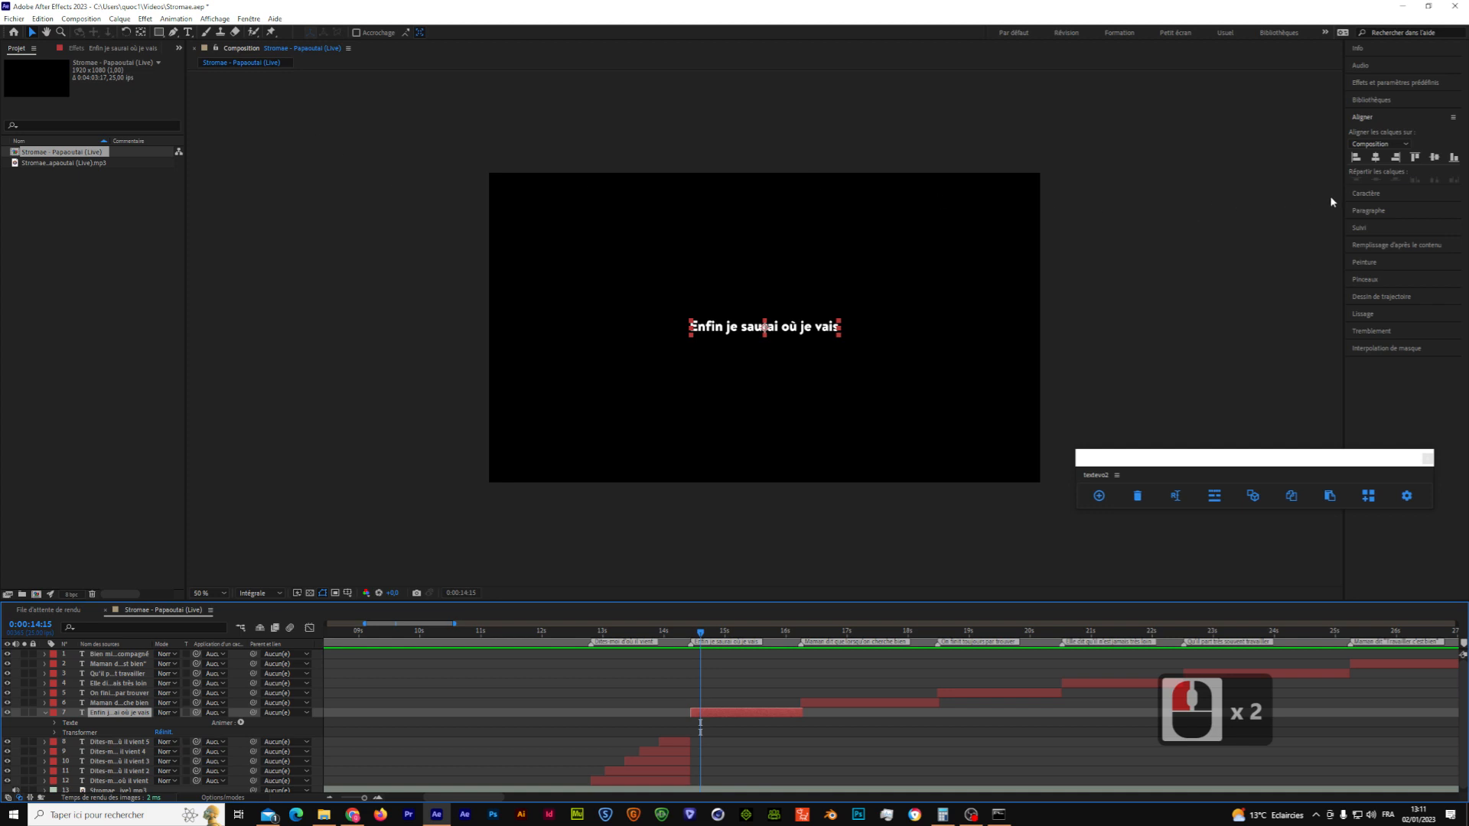
left_click(1381, 192)
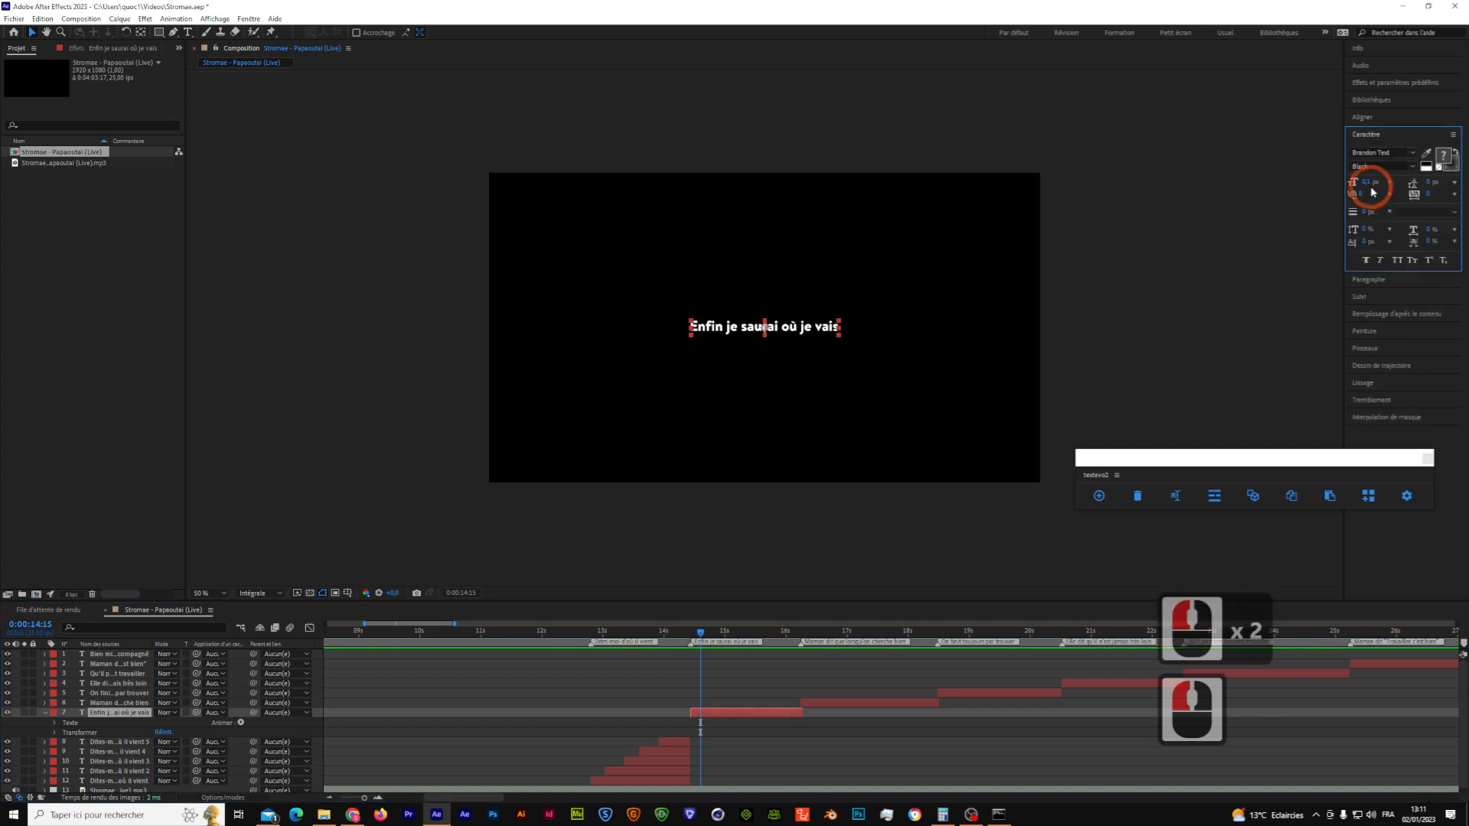
left_click(1369, 182)
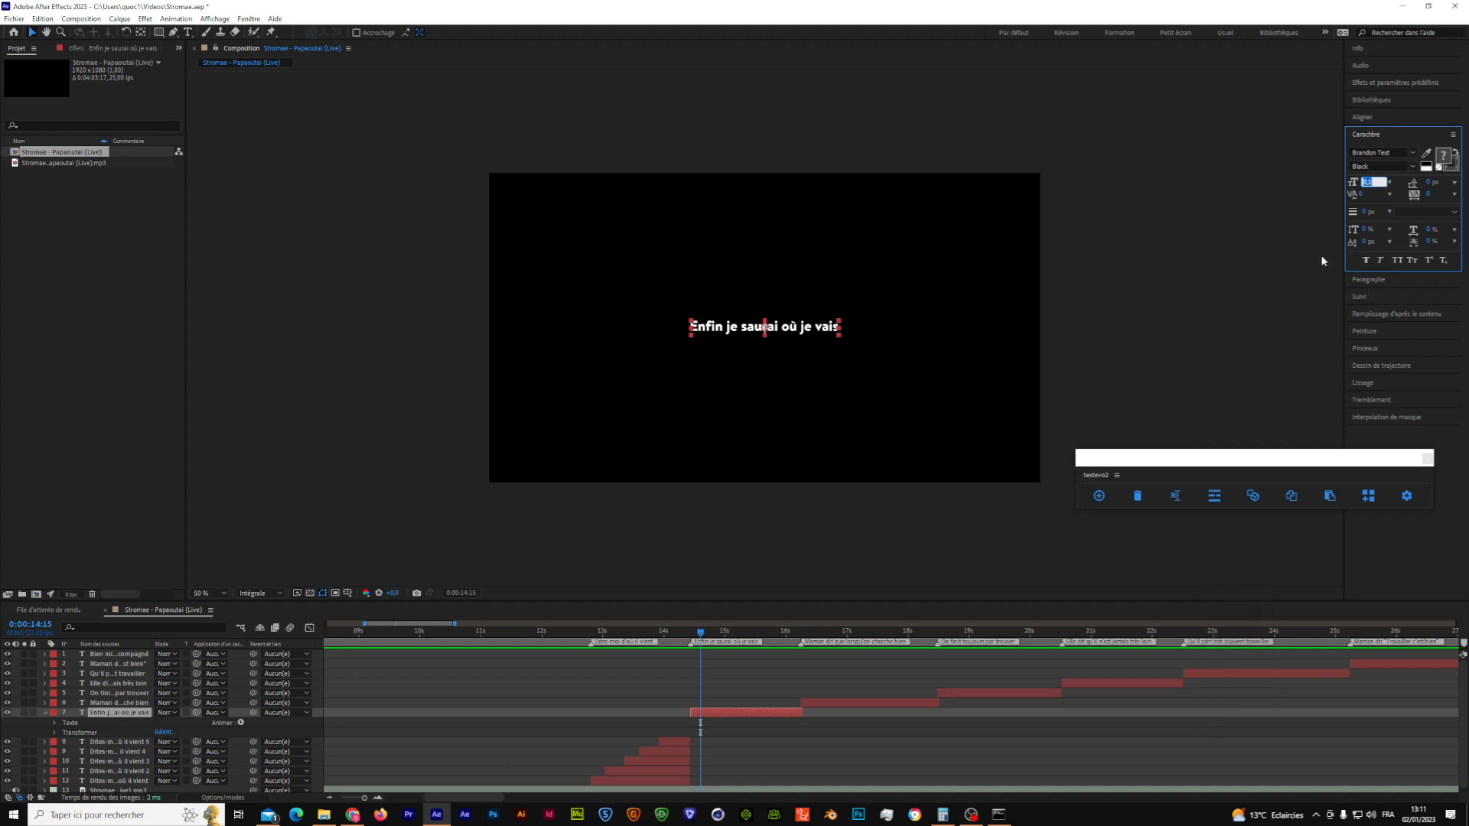
type("12")
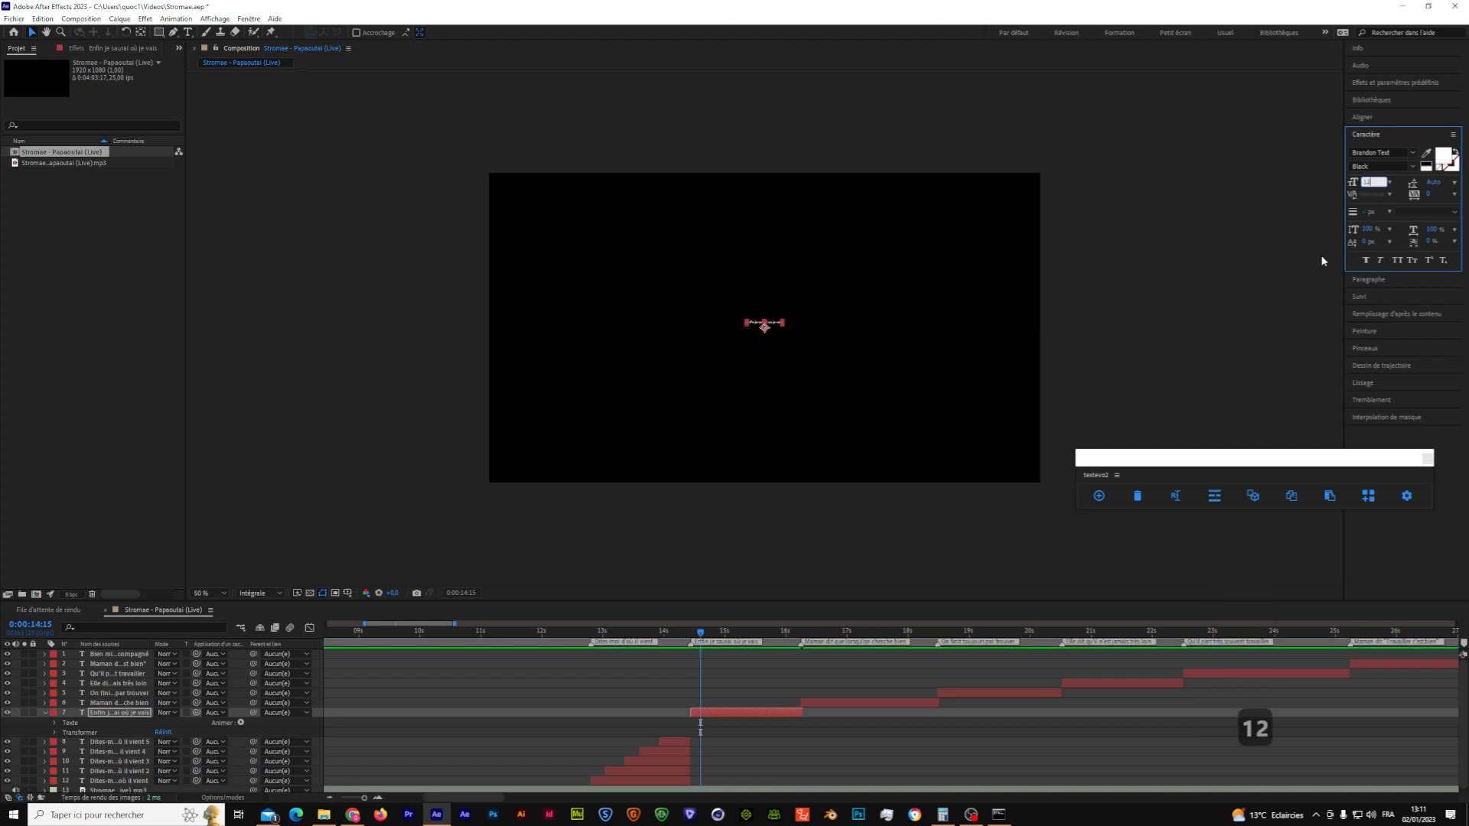
key("BackSpace")
key("BackSpace")
type("50")
key("Return")
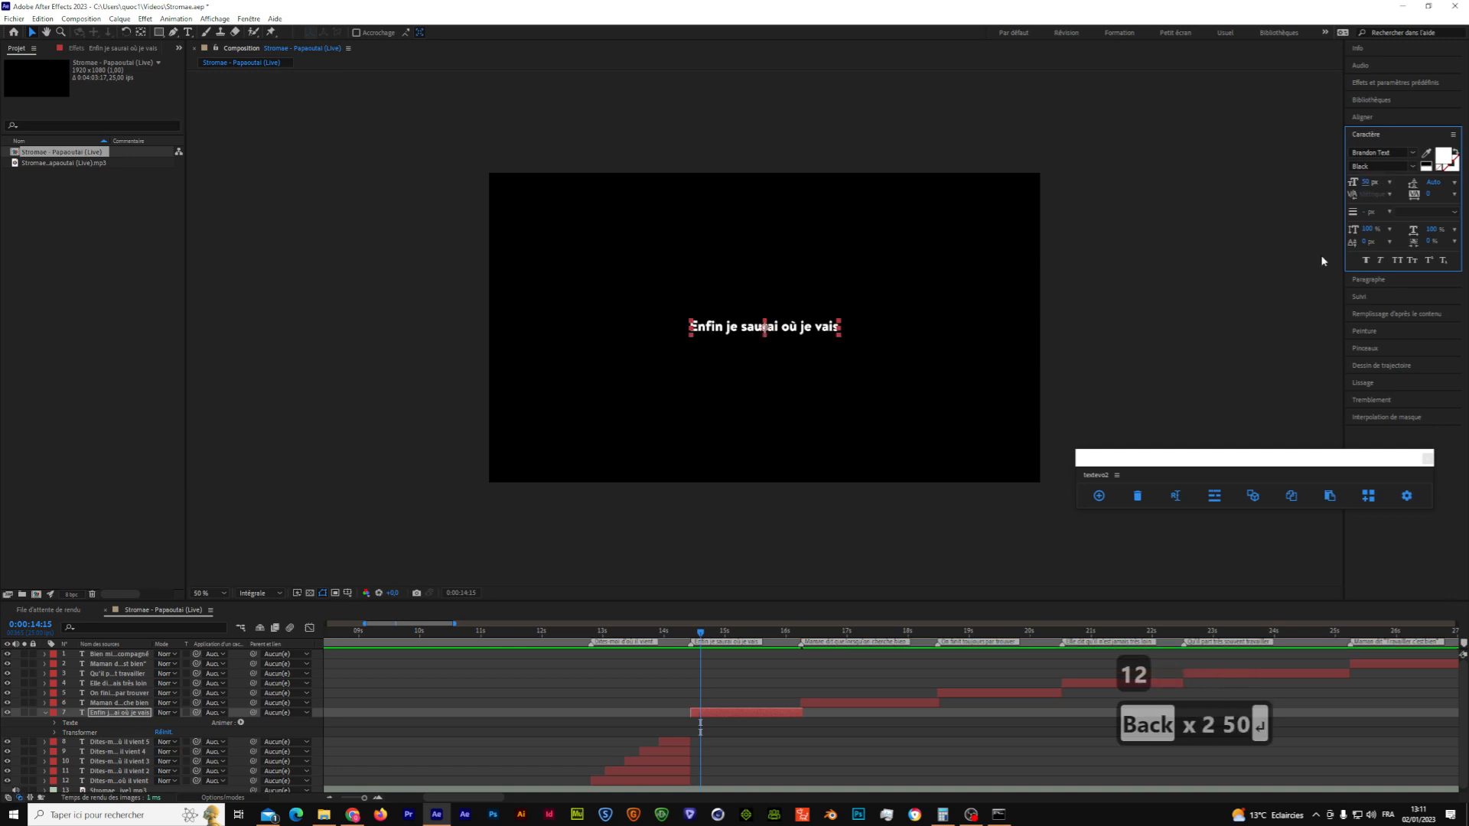
left_click(1377, 186)
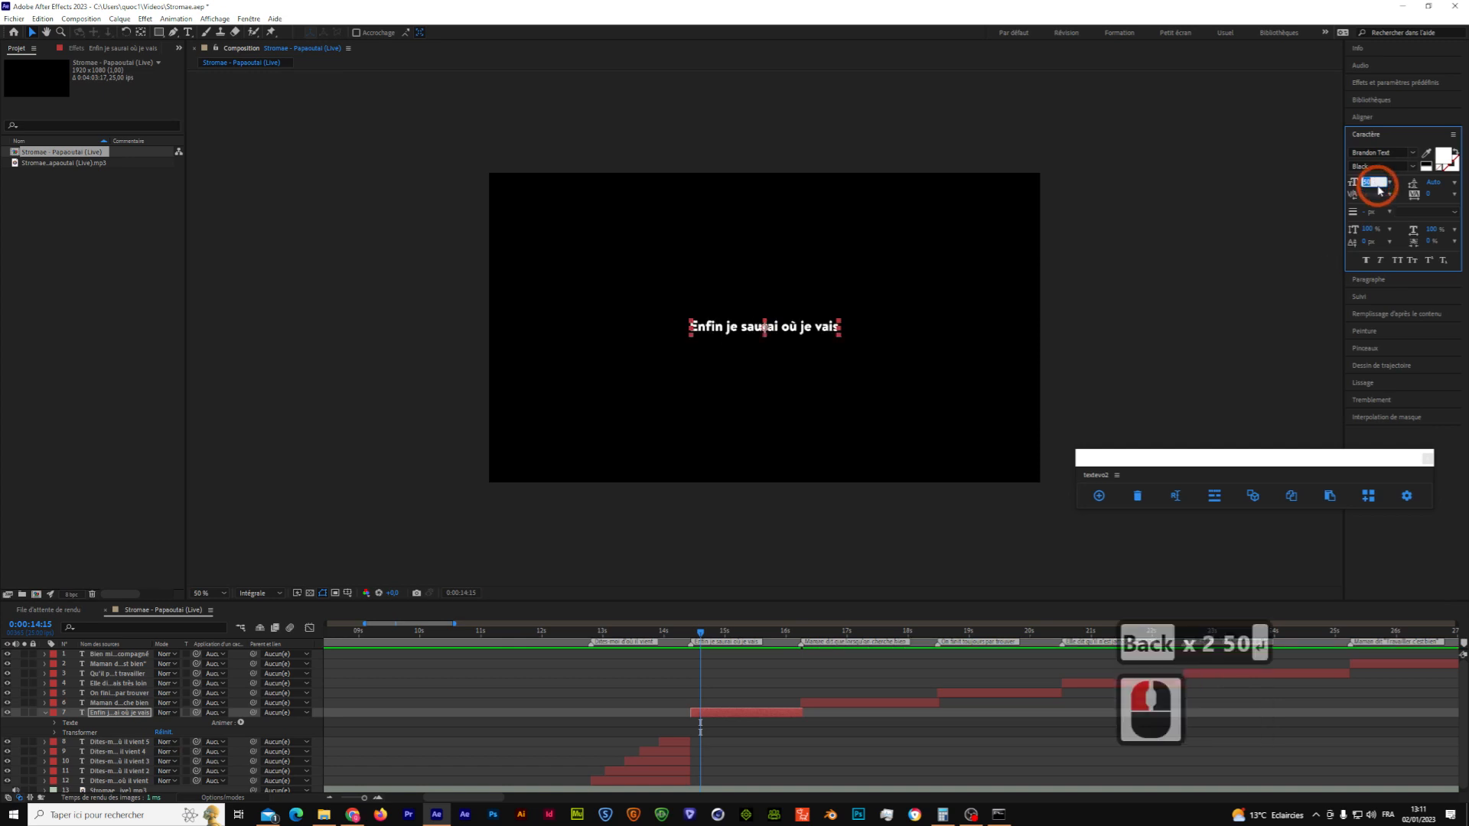
type("70")
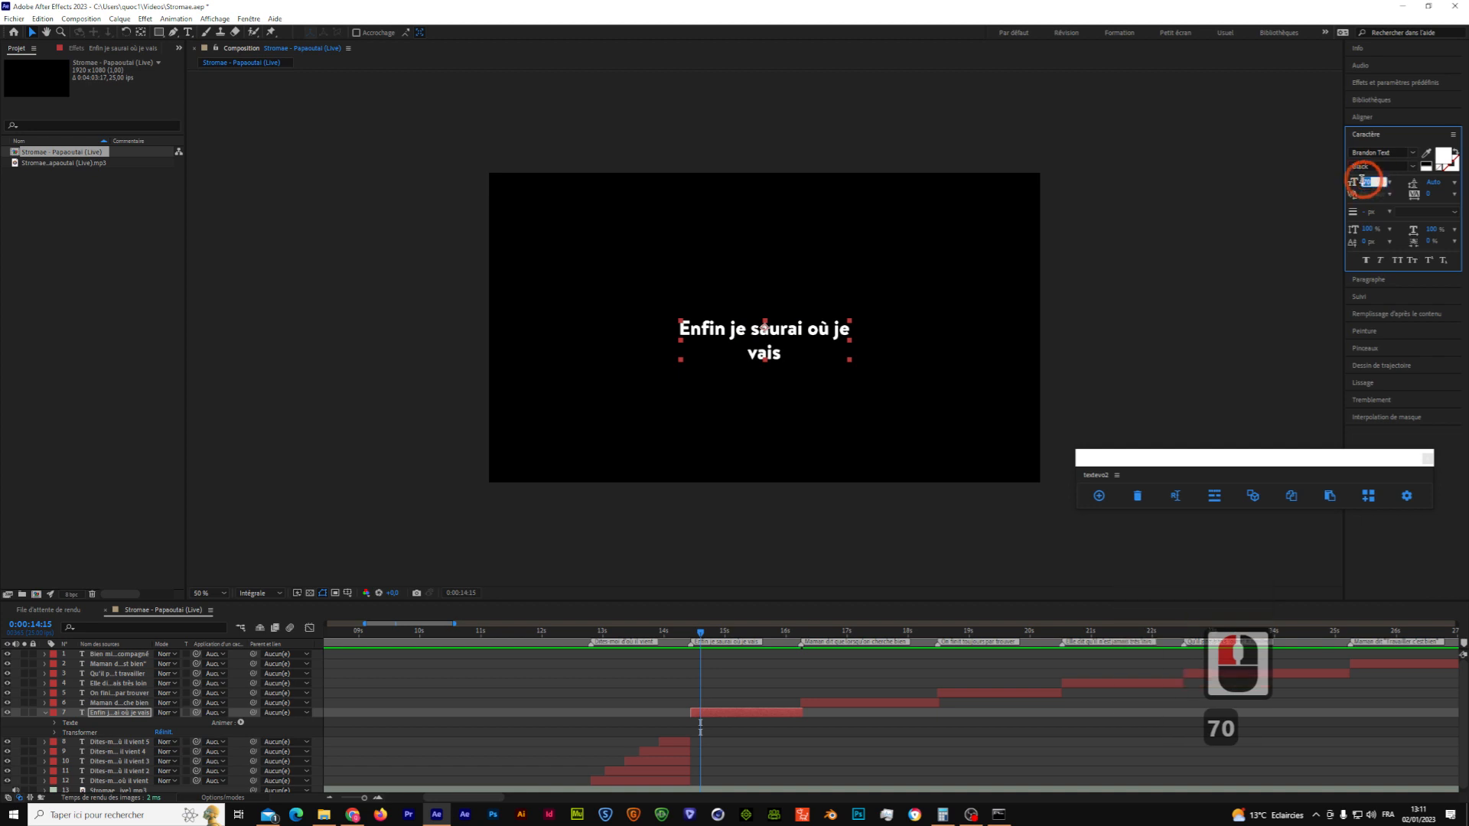
left_click(1374, 182)
type("90")
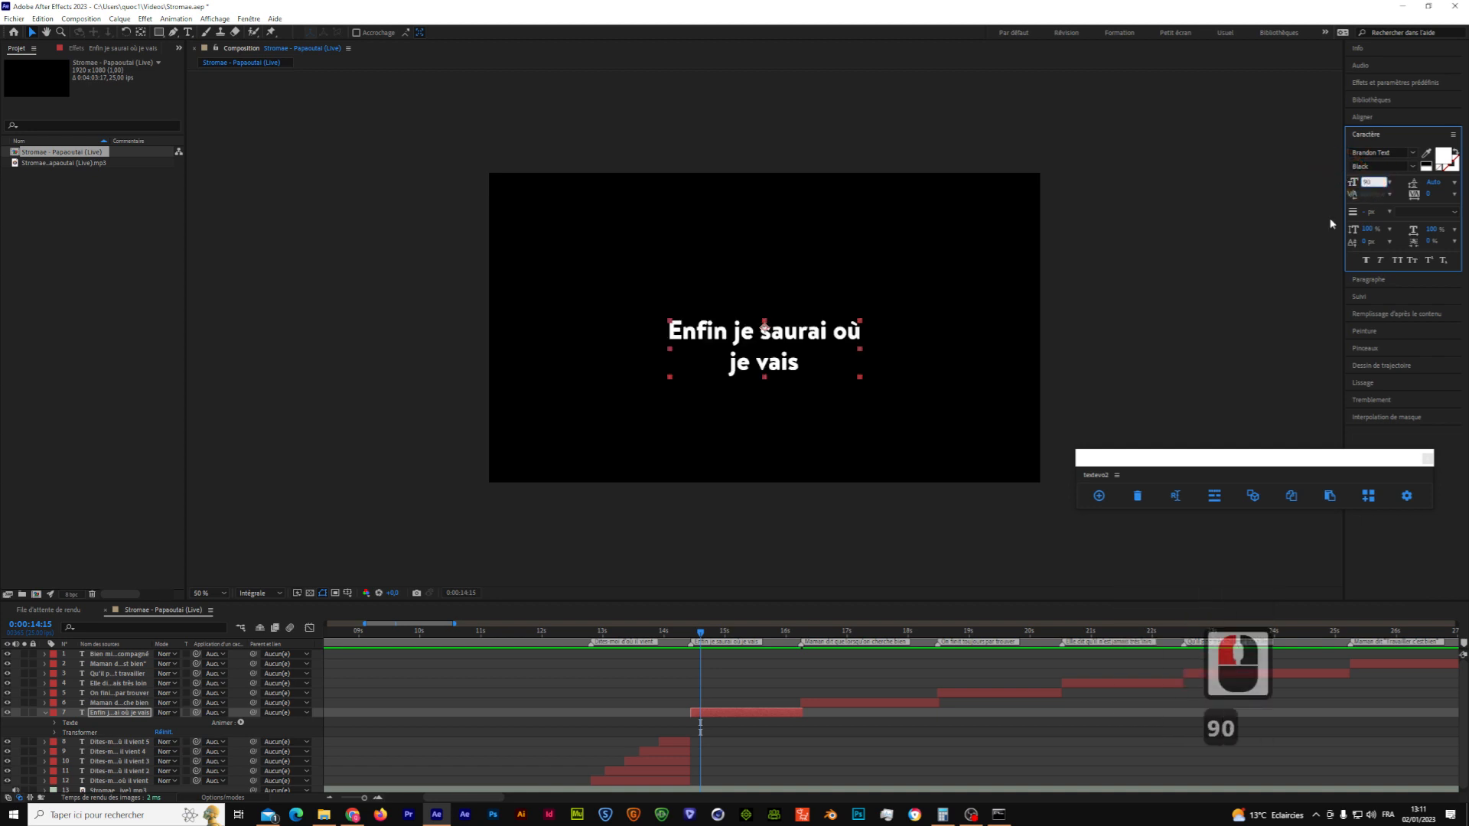
Step: Widen the lyric's text box so the phrase fits on one line, and center it horizontally and vertically in the composition
left_click(187, 32)
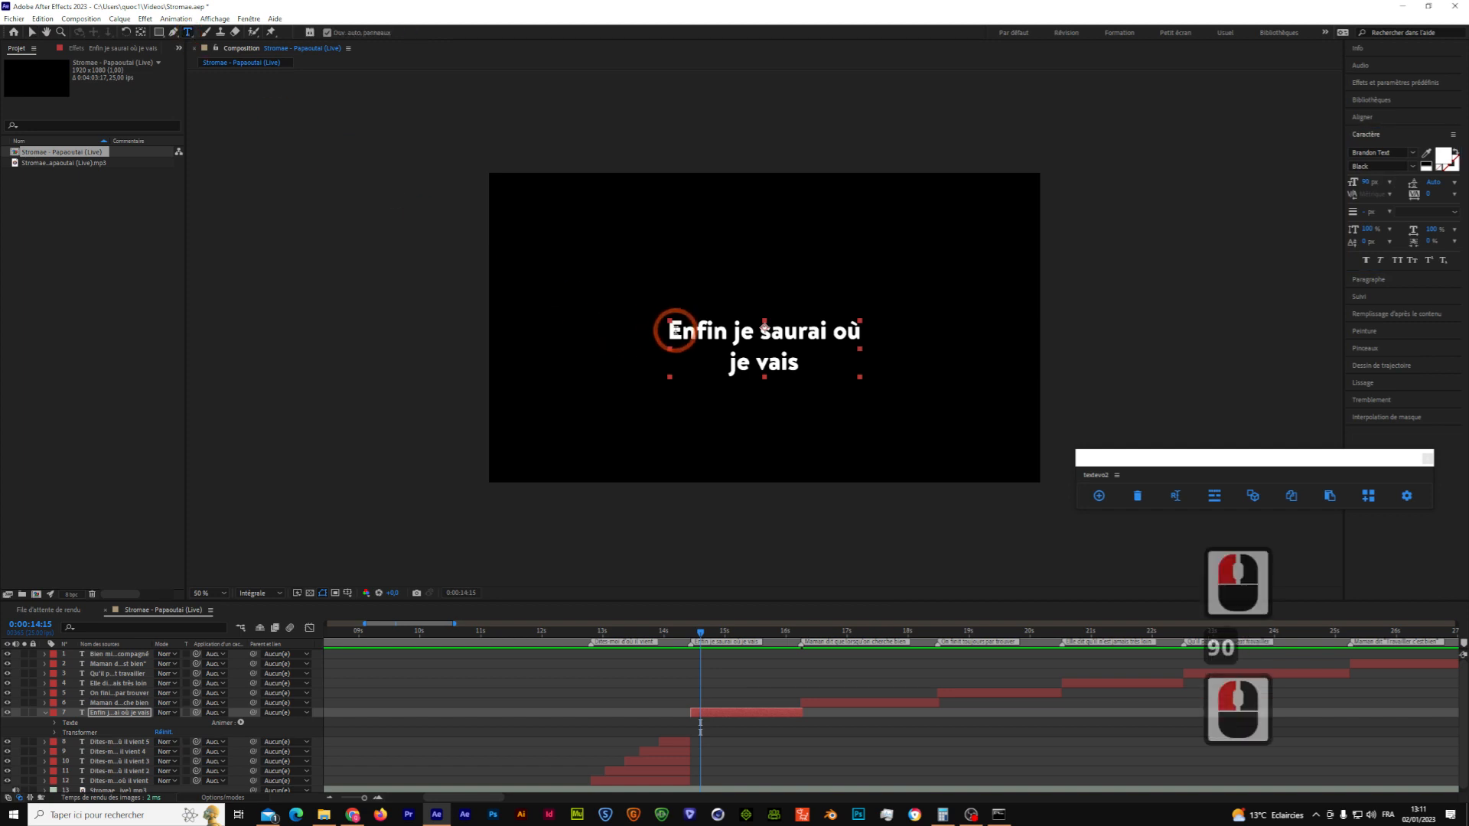
left_click(670, 326)
left_click_drag(659, 349, 594, 347)
left_click(1378, 116)
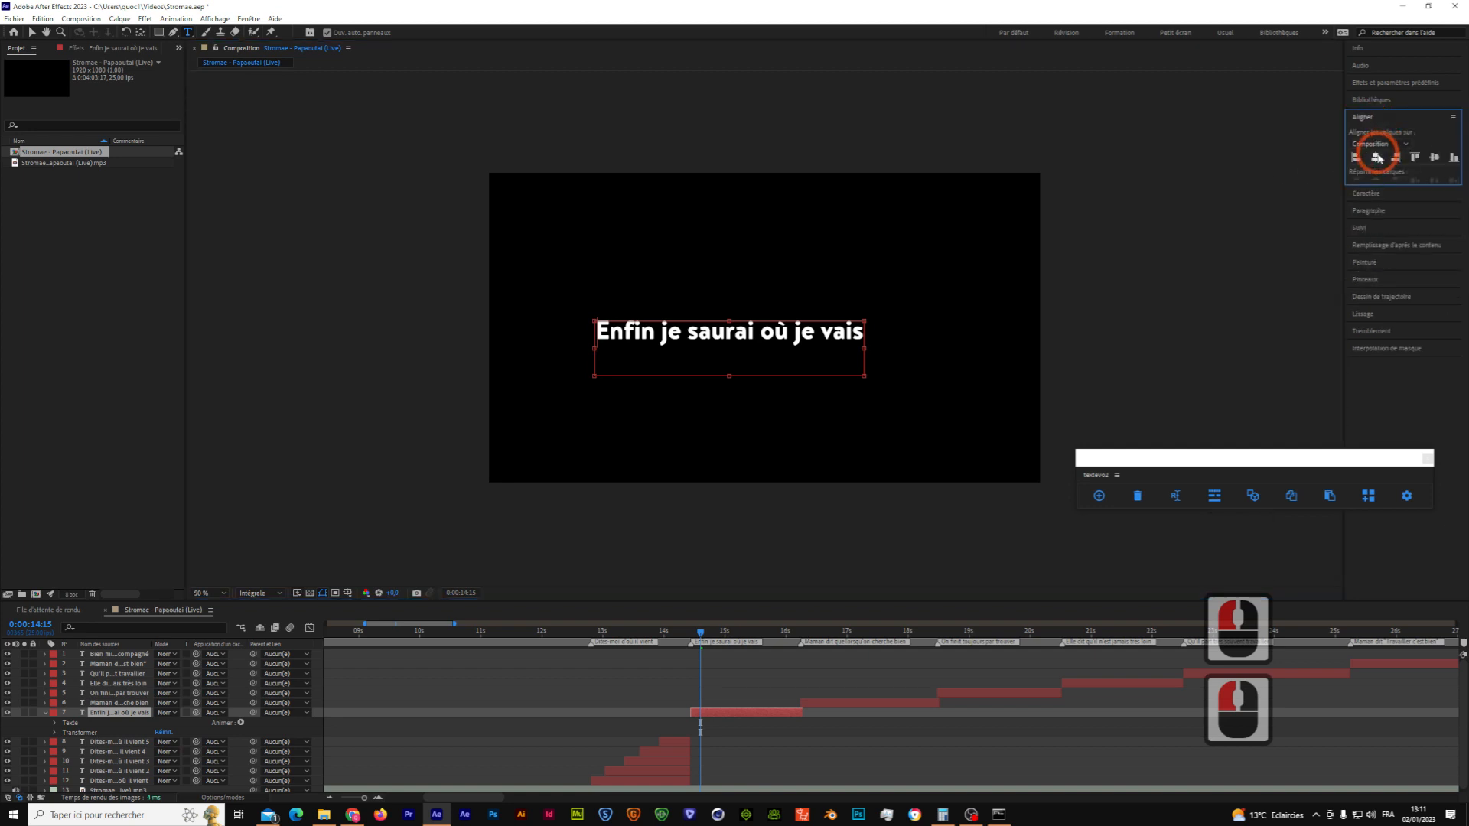
left_click(1375, 157)
left_click(1435, 157)
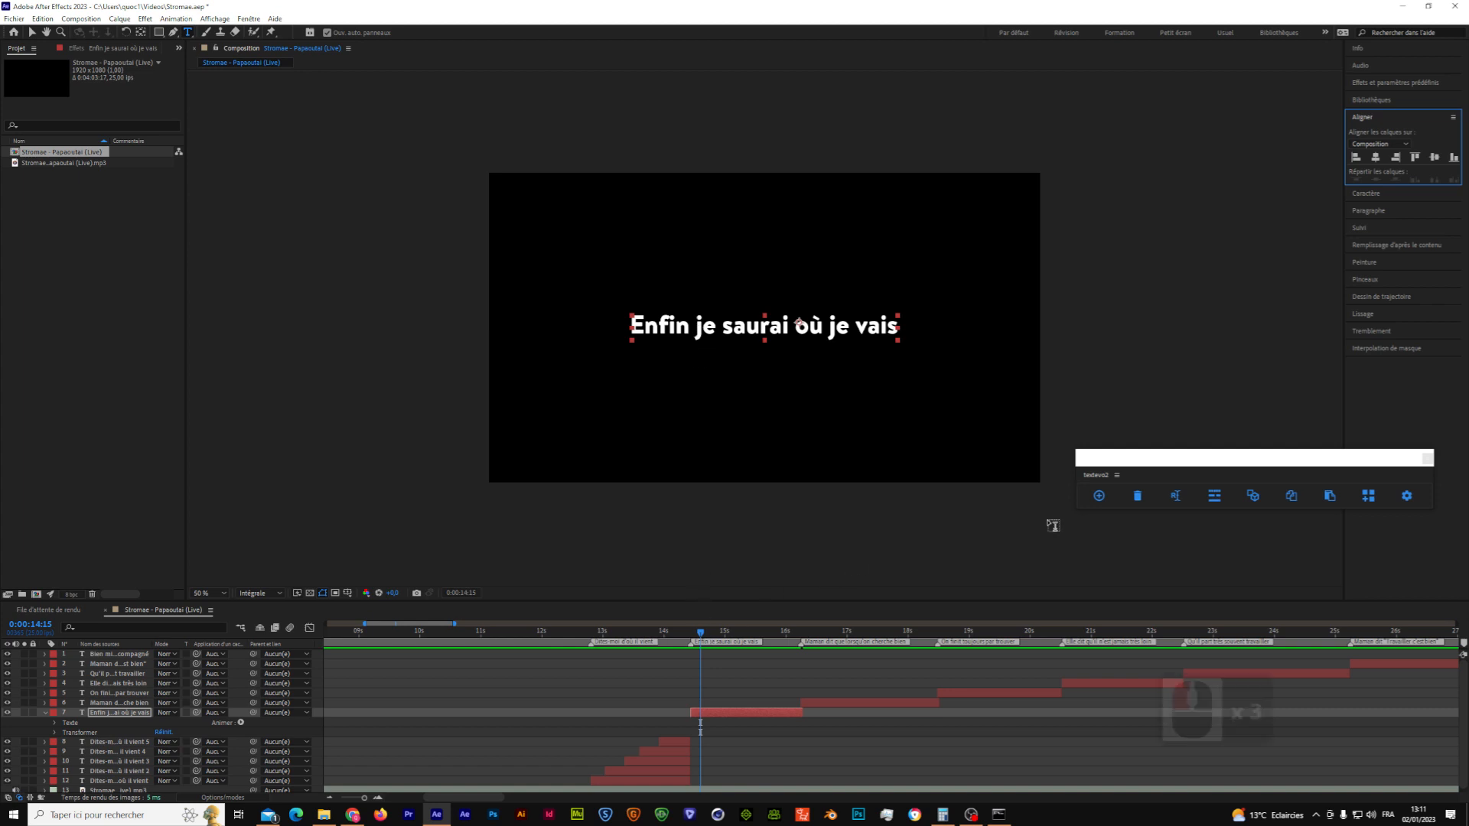
Step: Launch the TextExploder script and arrange its floating window beside the preview, slightly narrower and taller
left_click(248, 19)
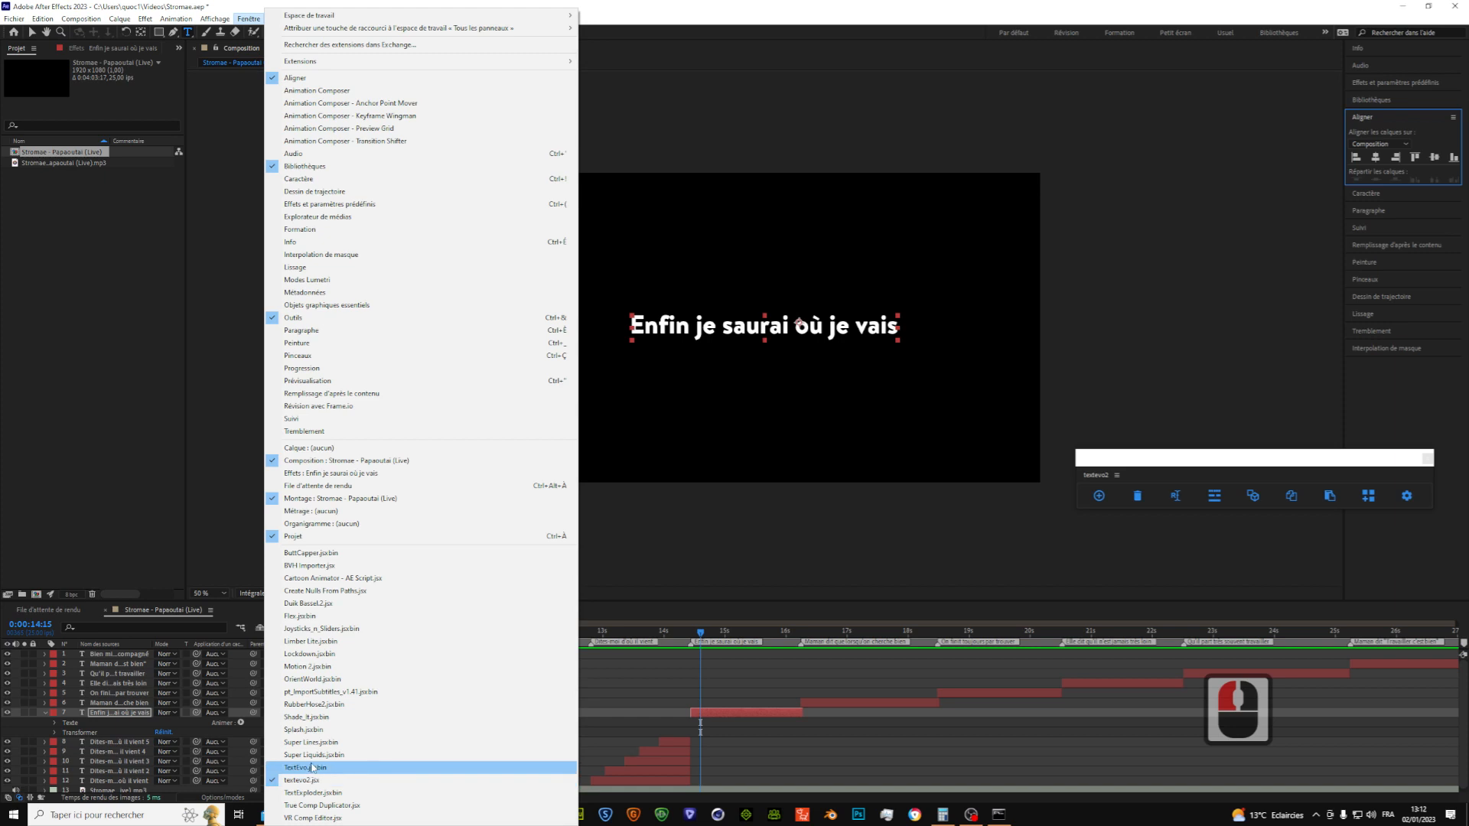
left_click(306, 792)
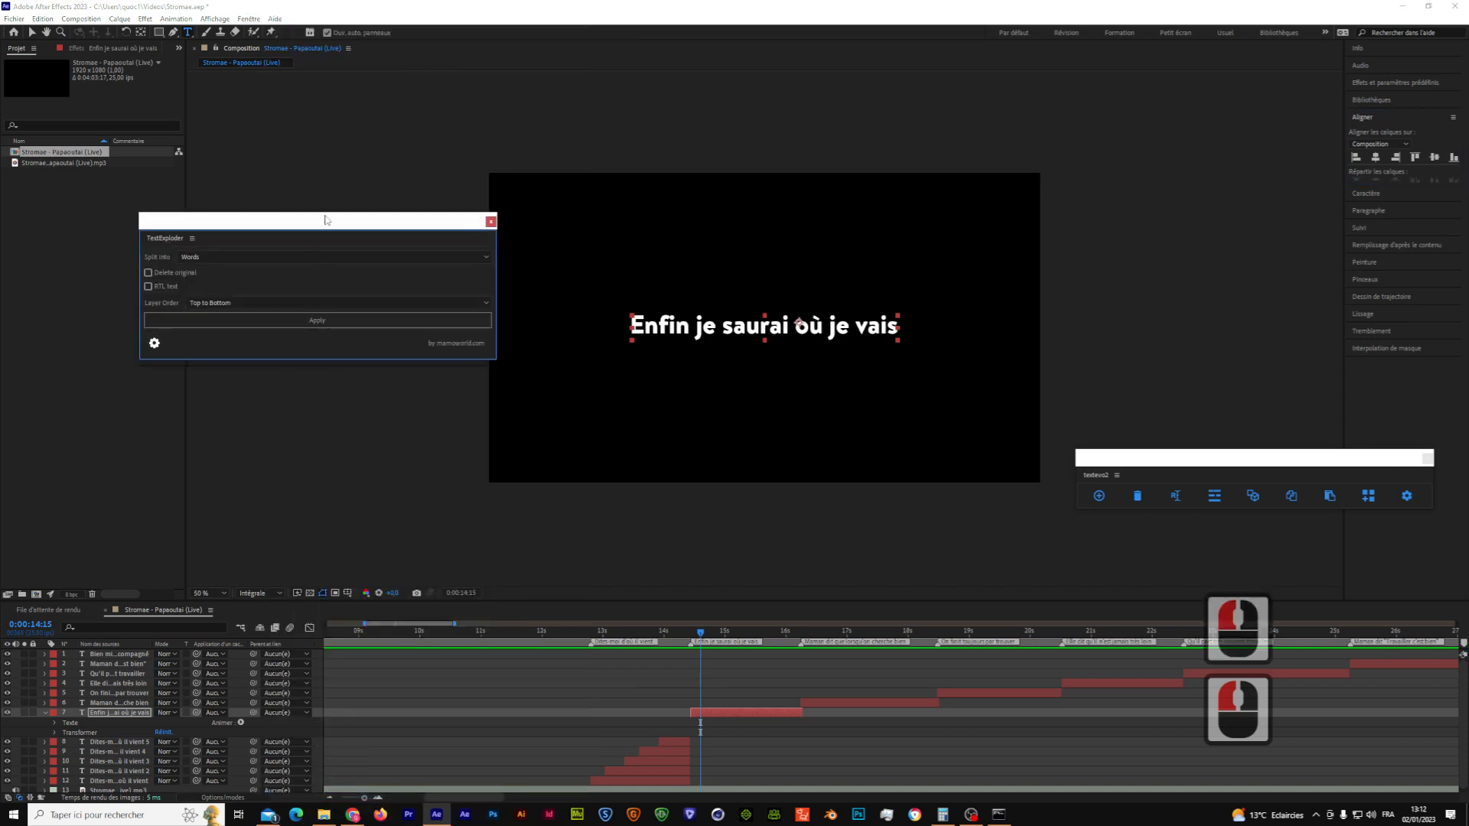
left_click_drag(329, 224, 400, 131)
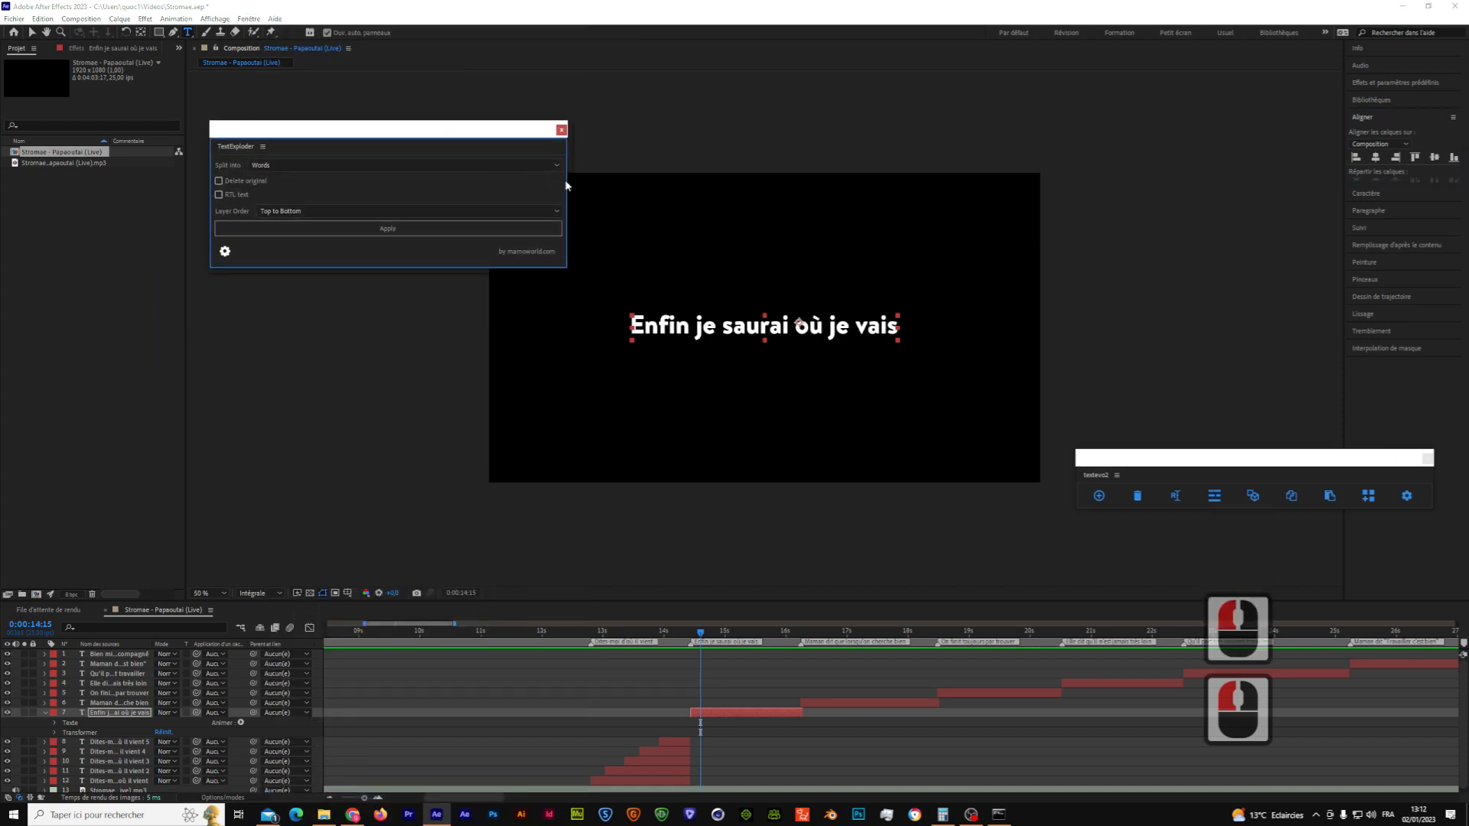
left_click_drag(568, 188, 514, 187)
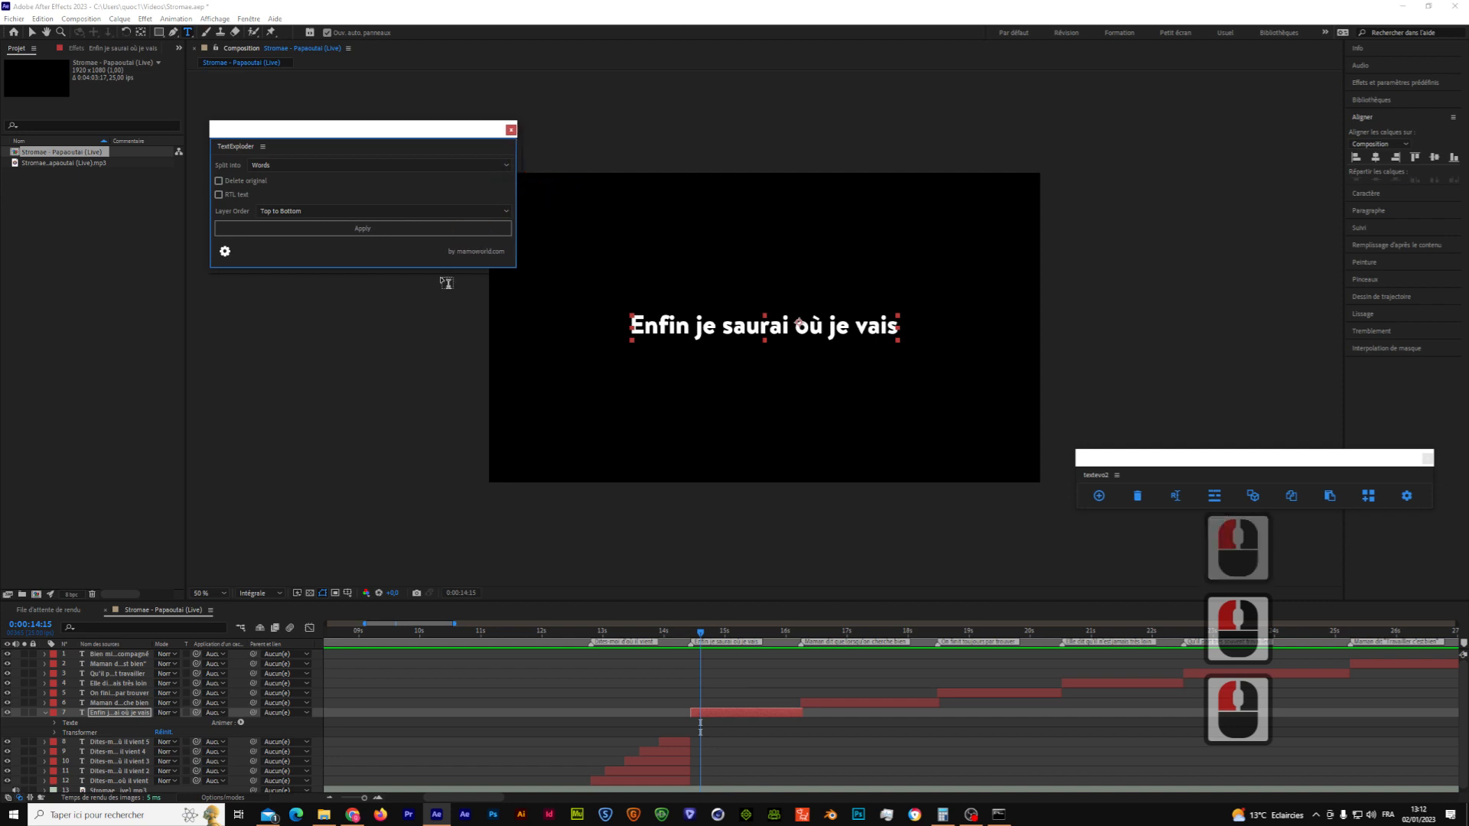
left_click_drag(442, 268, 437, 318)
left_click(437, 319)
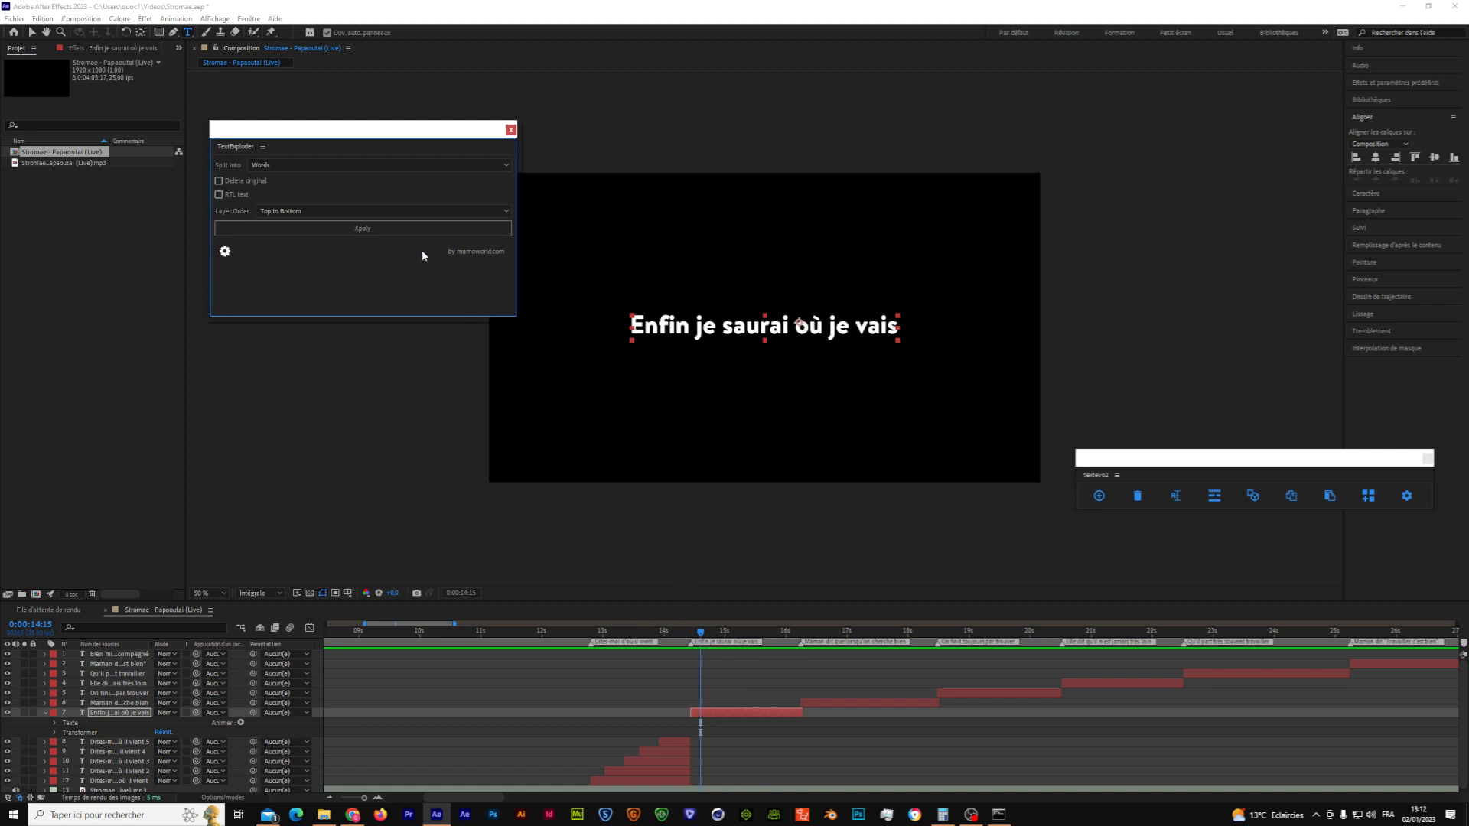
Step: Split the lyric "Enfin je saurai où je vais" into Characters with TextExploder, keeping the original layer
left_click(298, 165)
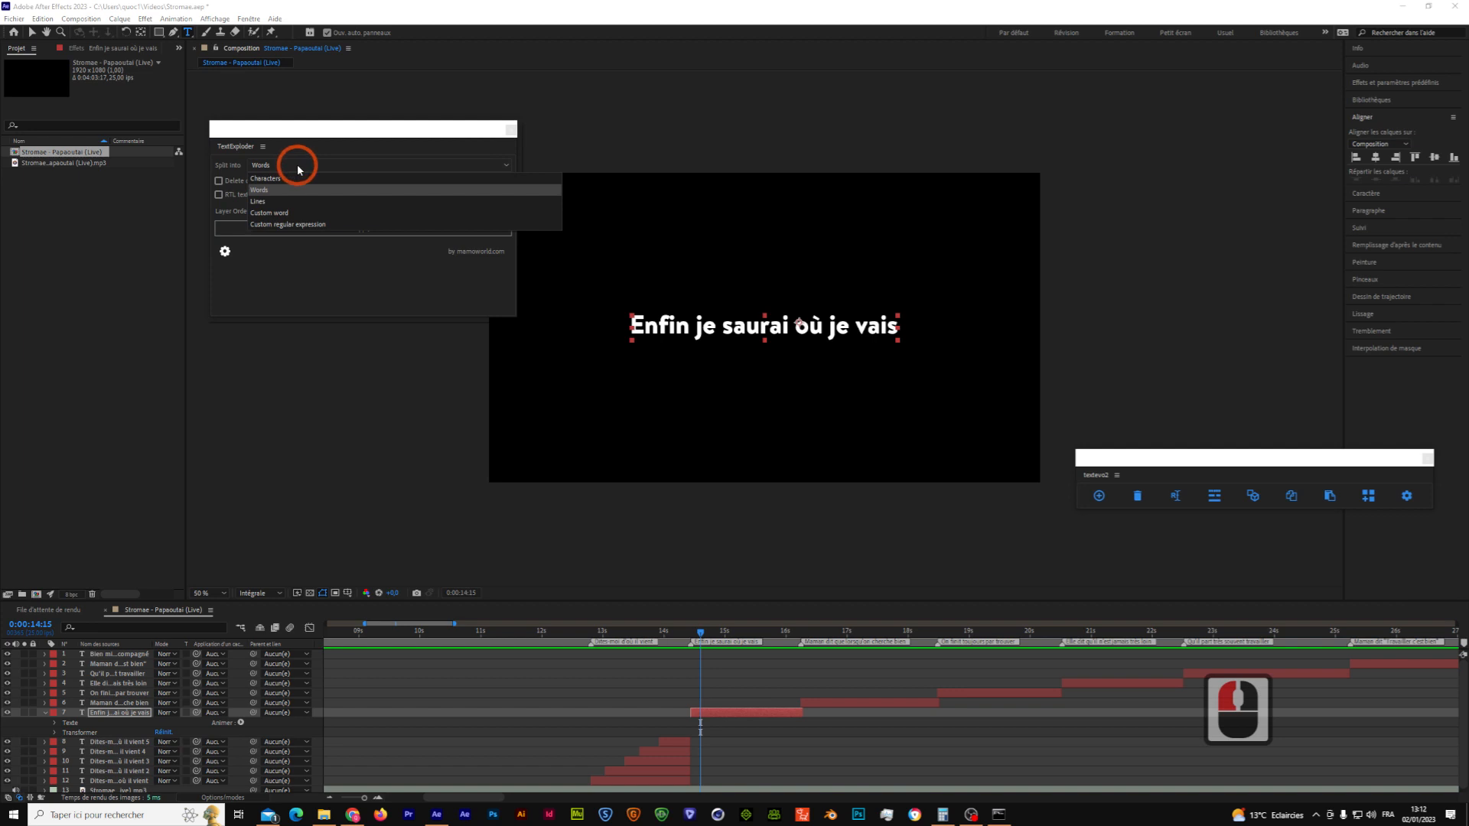
left_click(292, 179)
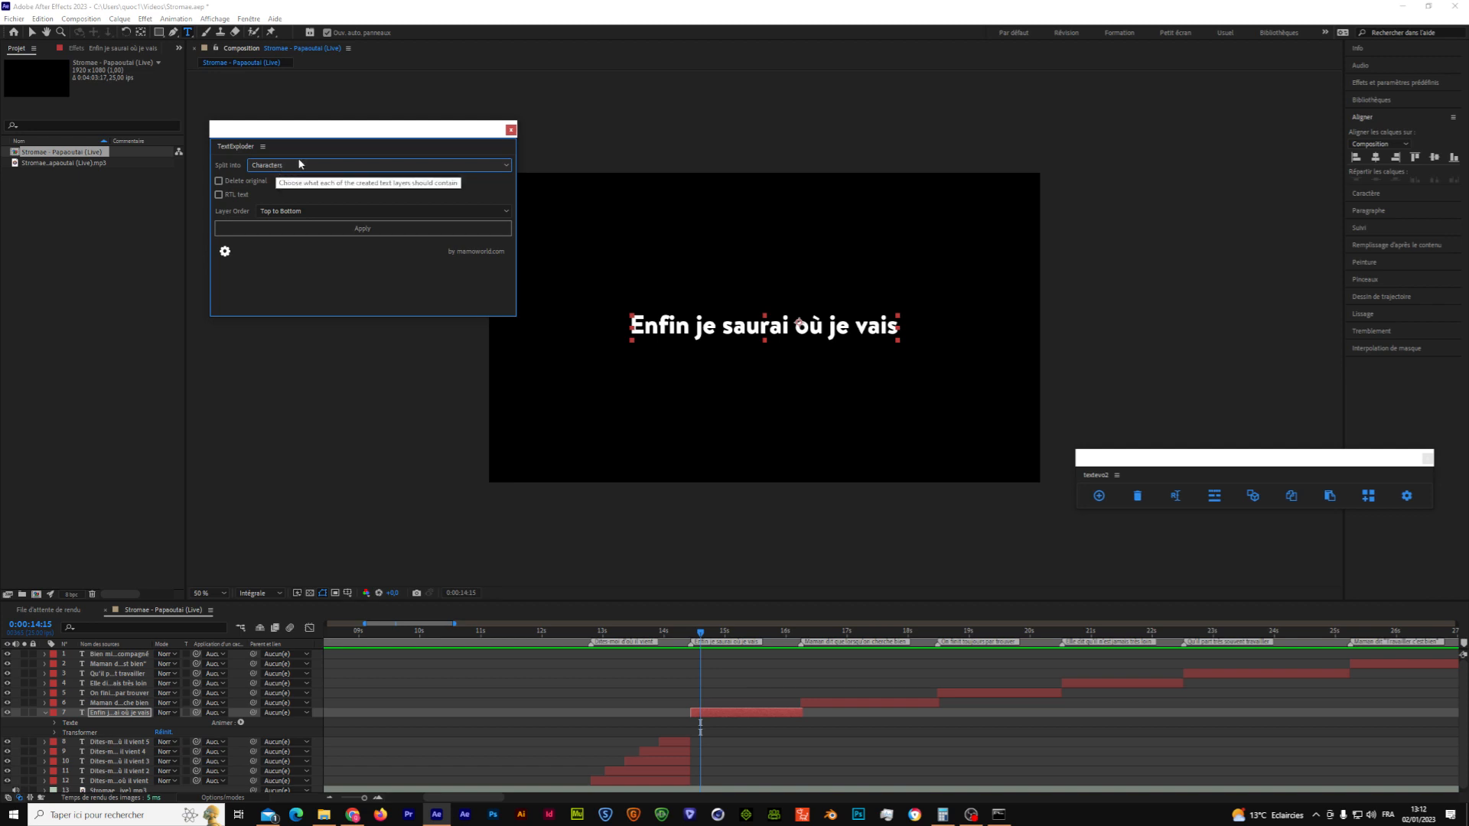
left_click(387, 230)
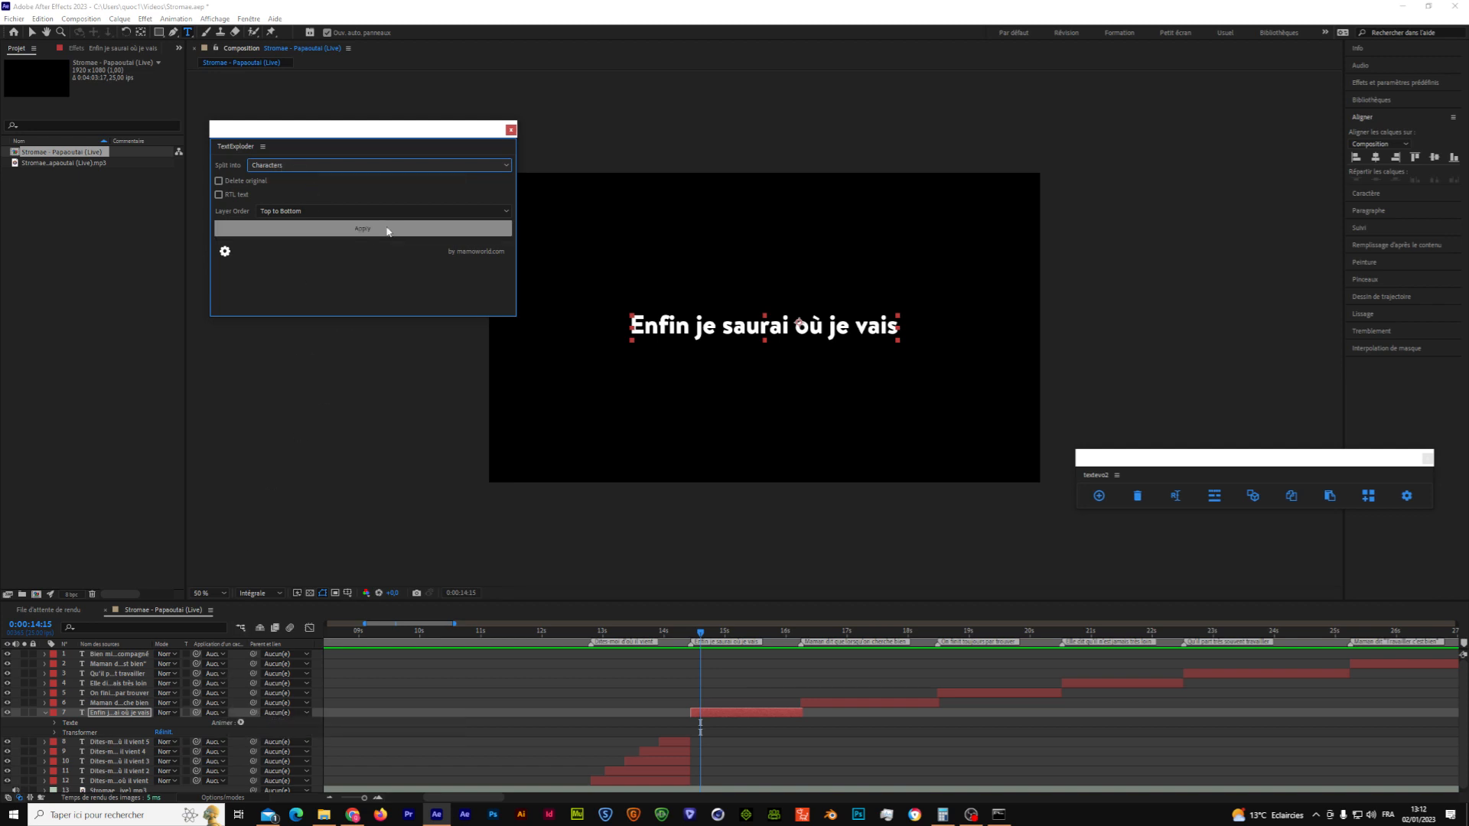
left_click(387, 230)
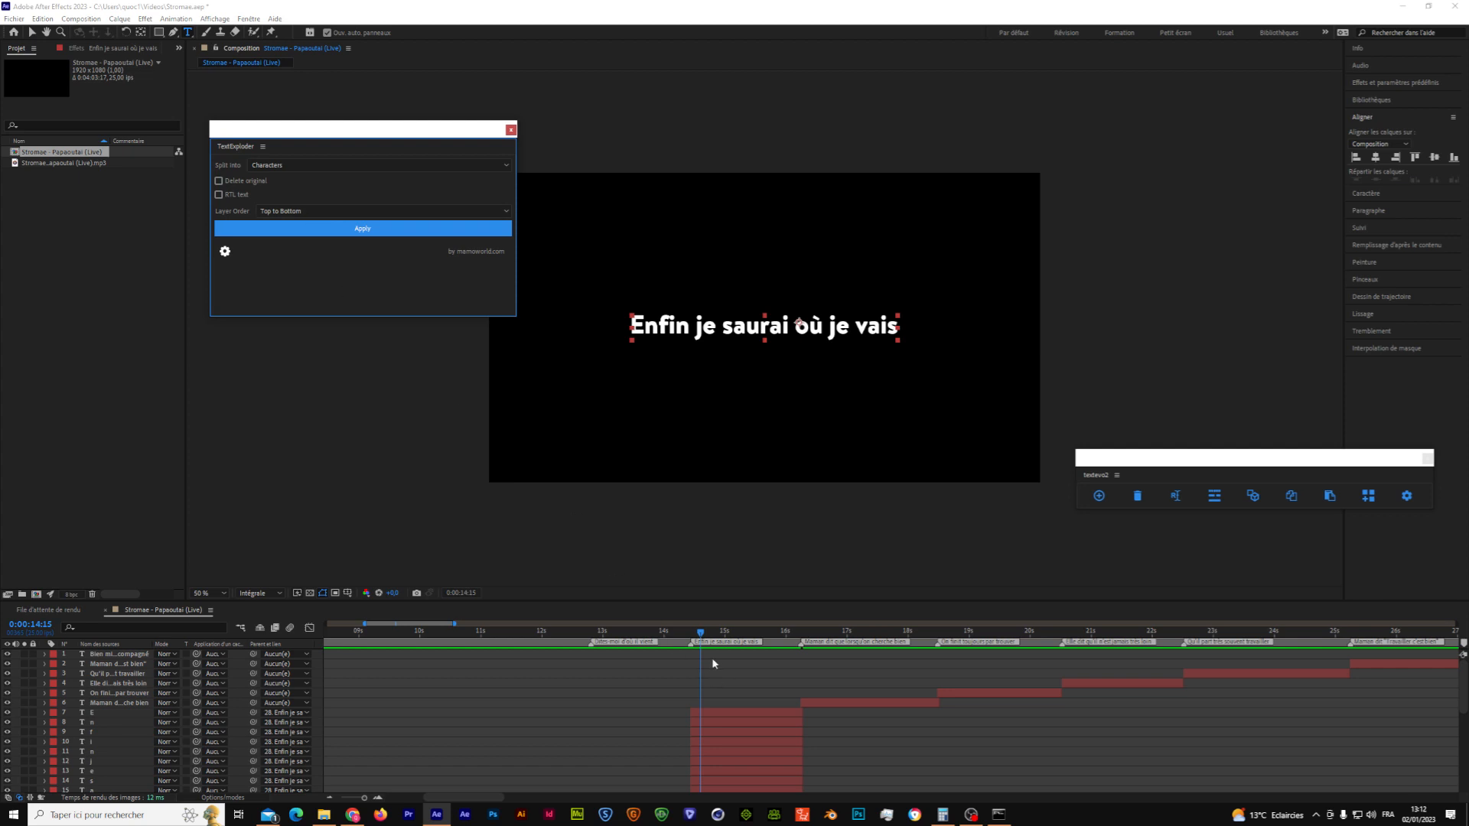
Step: Select all the single-letter layers and shift them together slightly later on the timeline
left_click(704, 719)
scroll(712, 723, "down", 5)
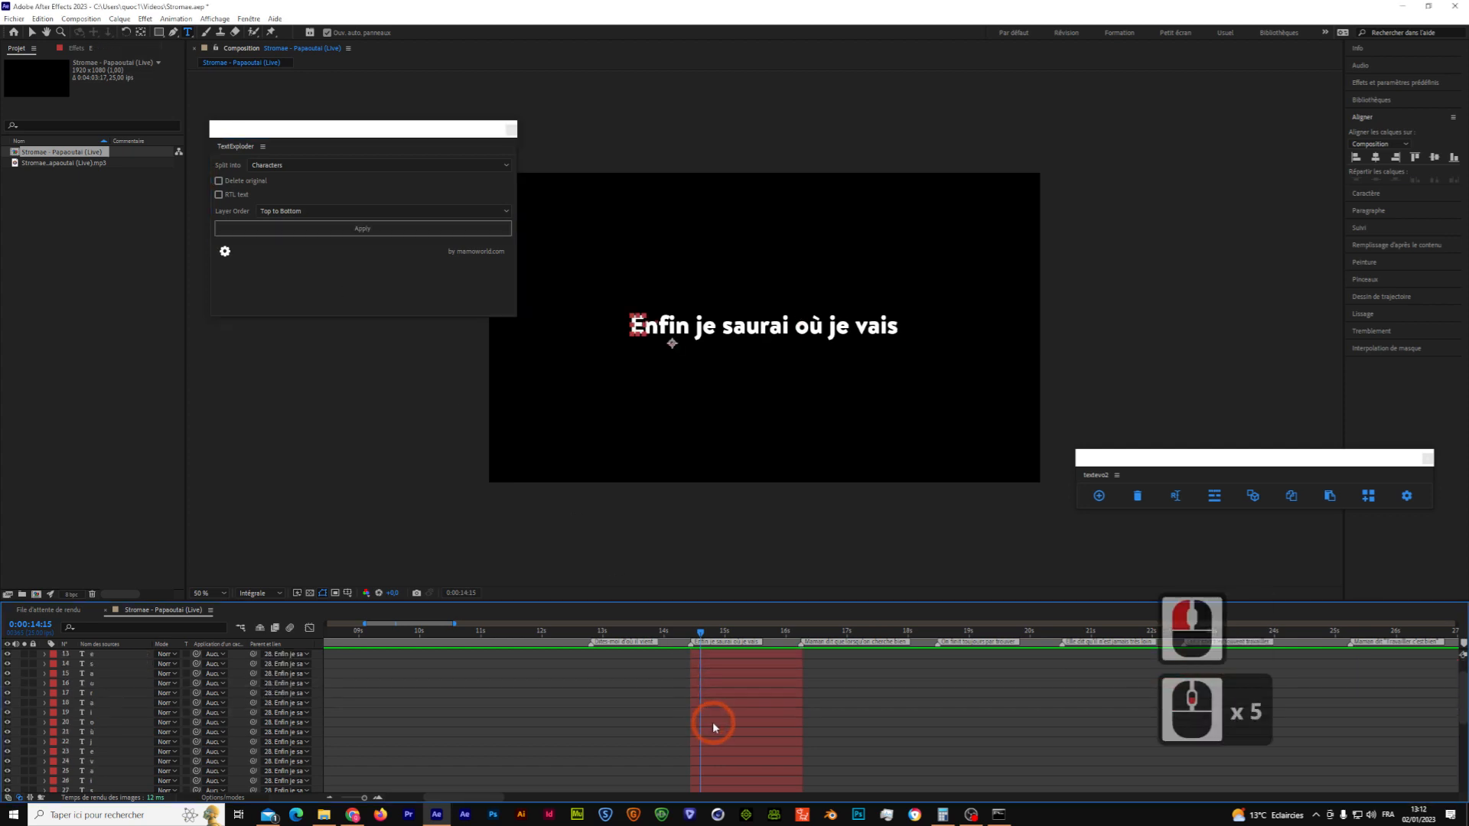
left_click(711, 763, "shift")
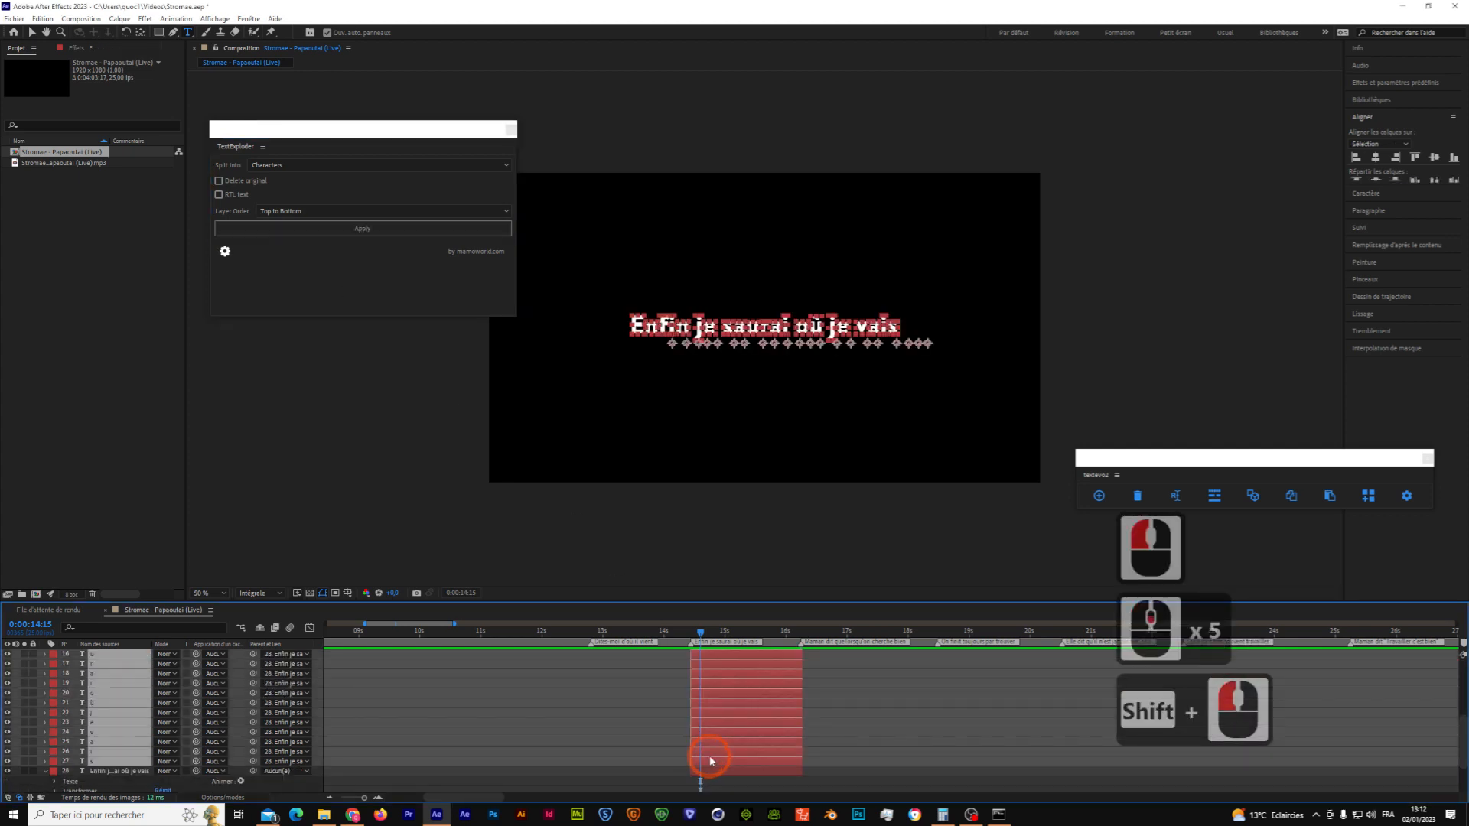
left_click(714, 761)
left_click(718, 761)
scroll(720, 742, "up", 7)
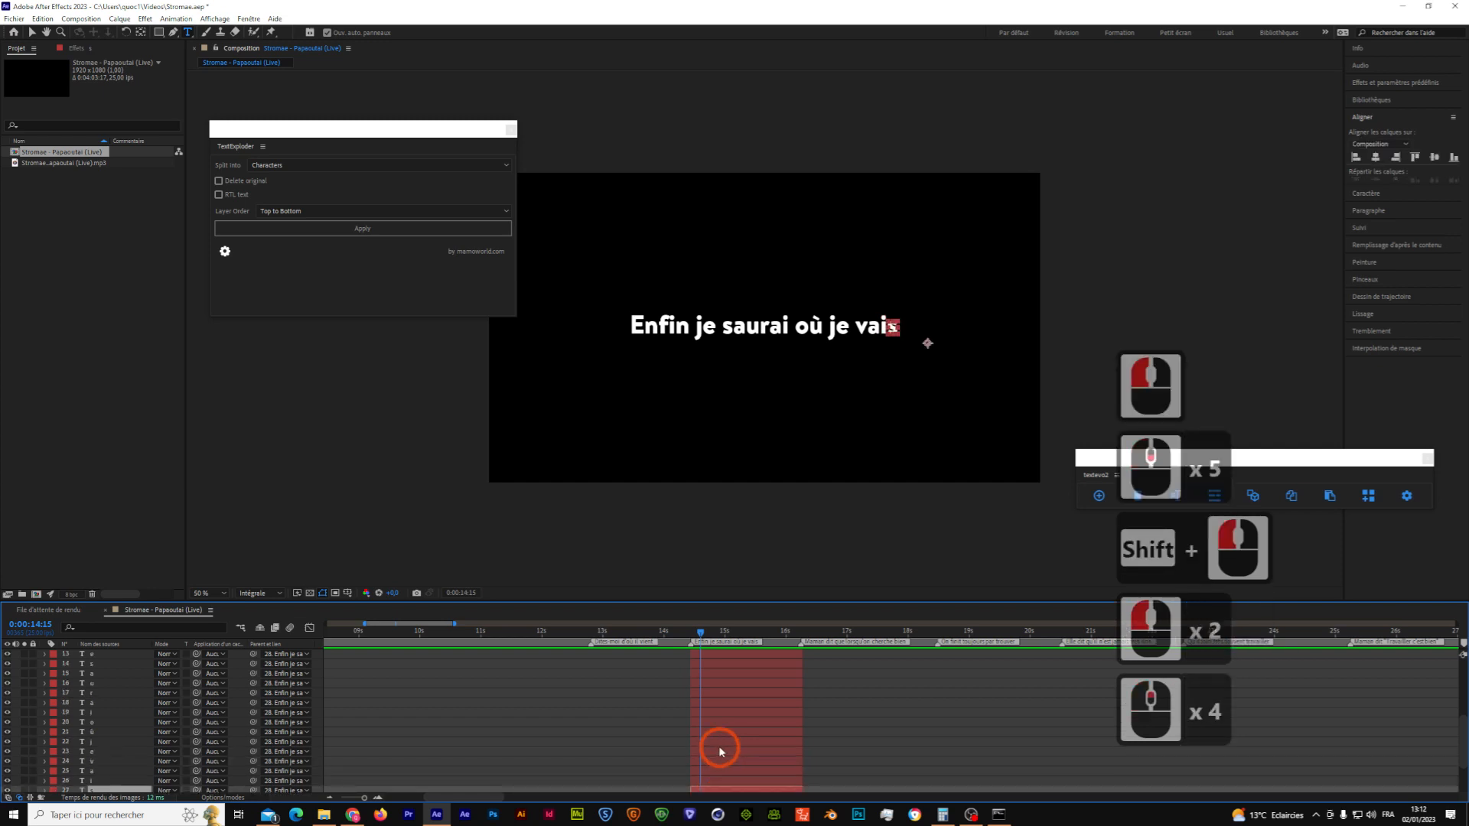
left_click(722, 719, "shift")
left_click_drag(722, 719, 736, 717)
Step: Preview the frame before the shifted letters begin, locate the original lyric layer beneath them, and undo the shift
left_click(696, 632)
left_click(701, 677)
left_click(701, 685)
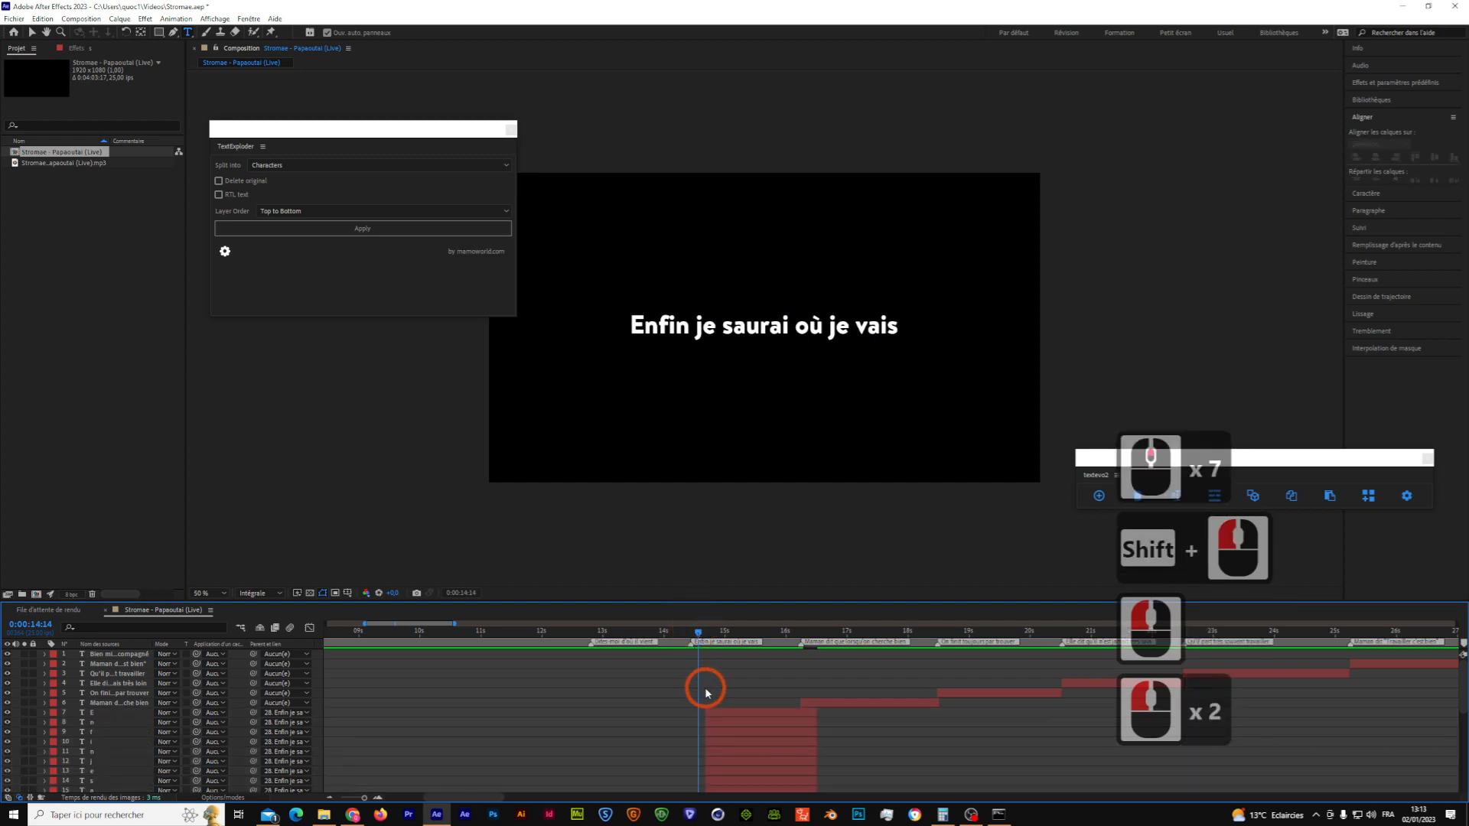
scroll(702, 687, "down", 6)
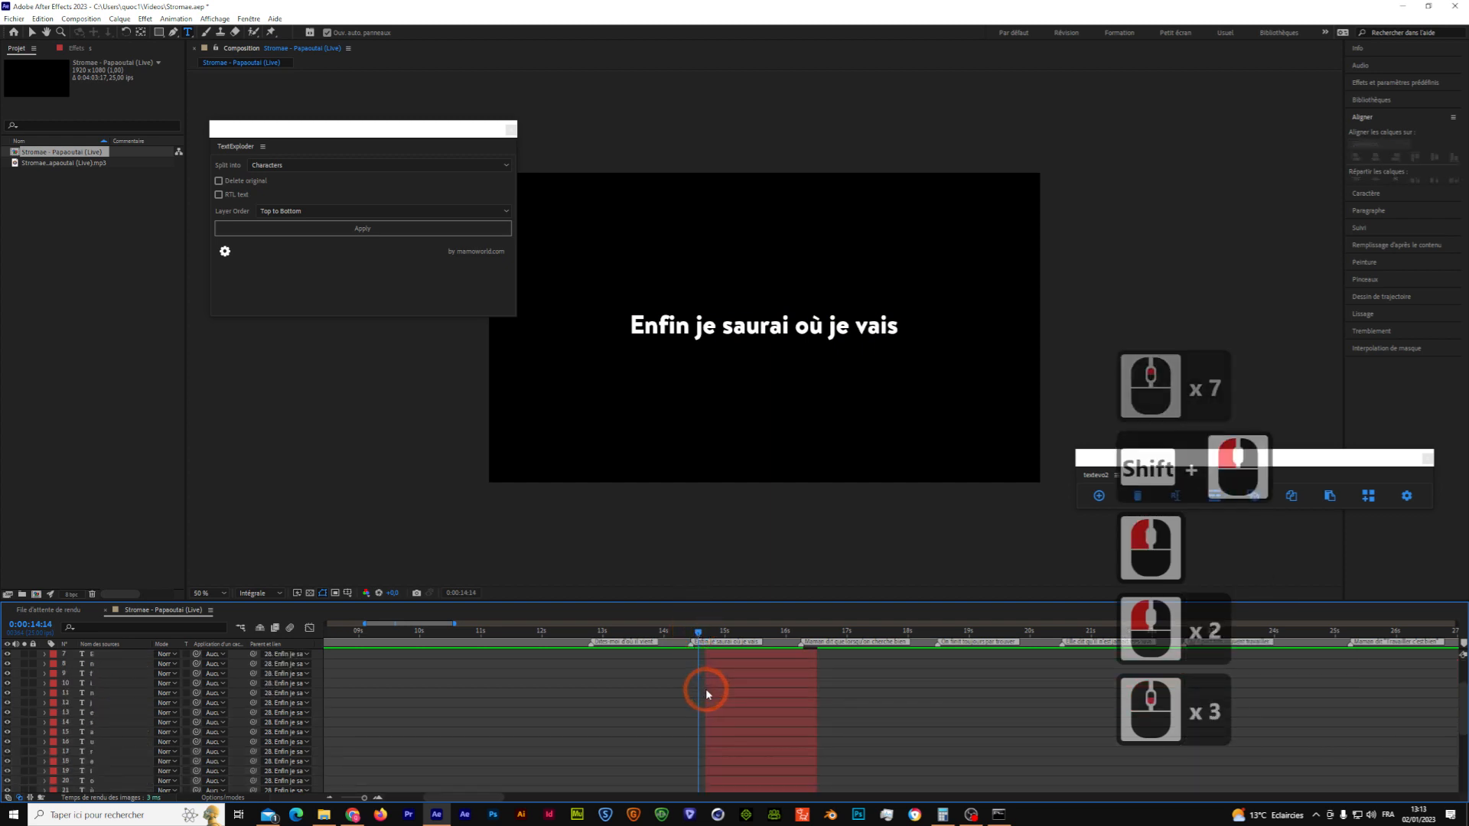
left_click(703, 742)
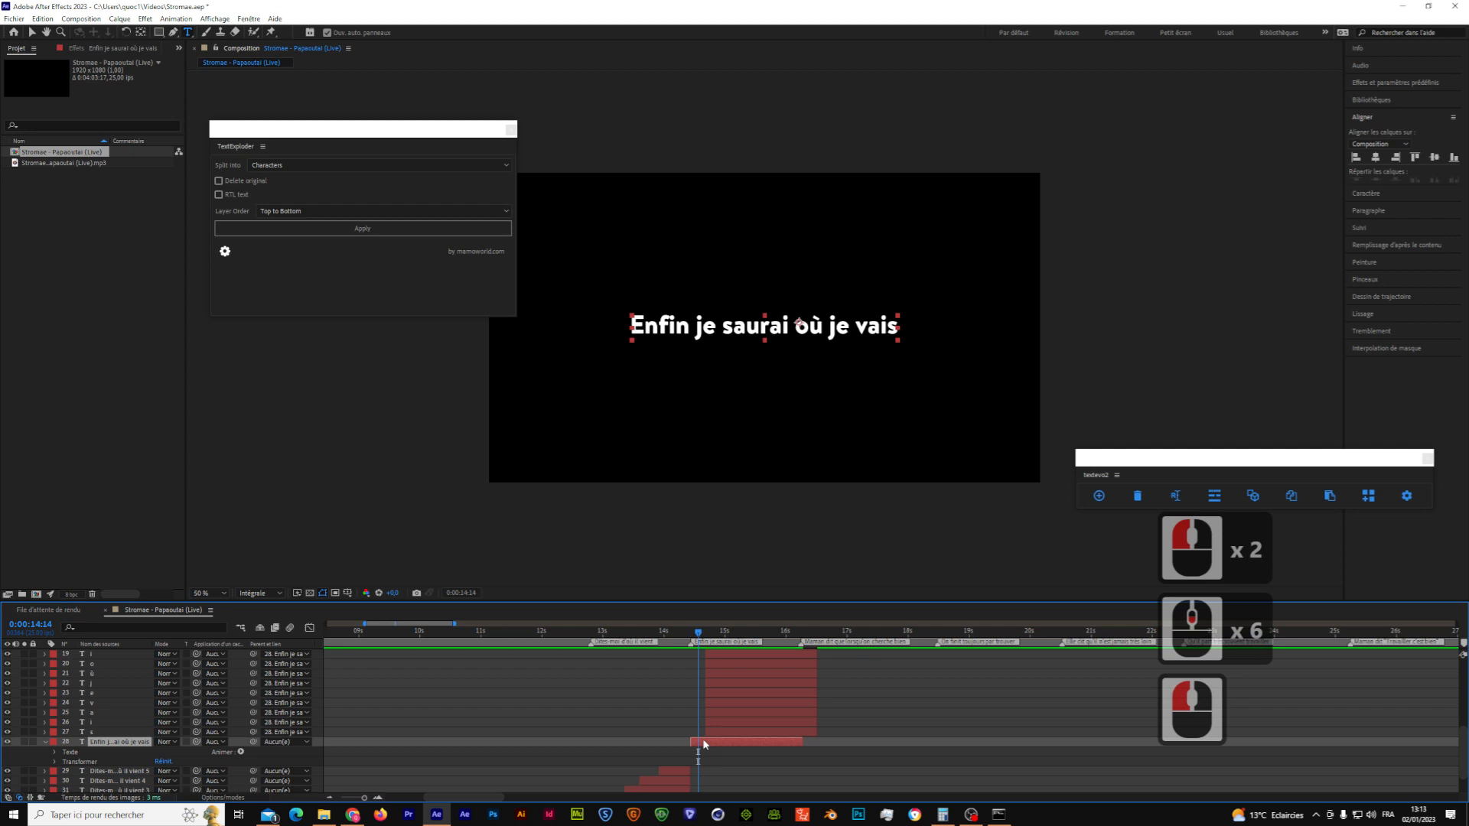
key("ctrl+z")
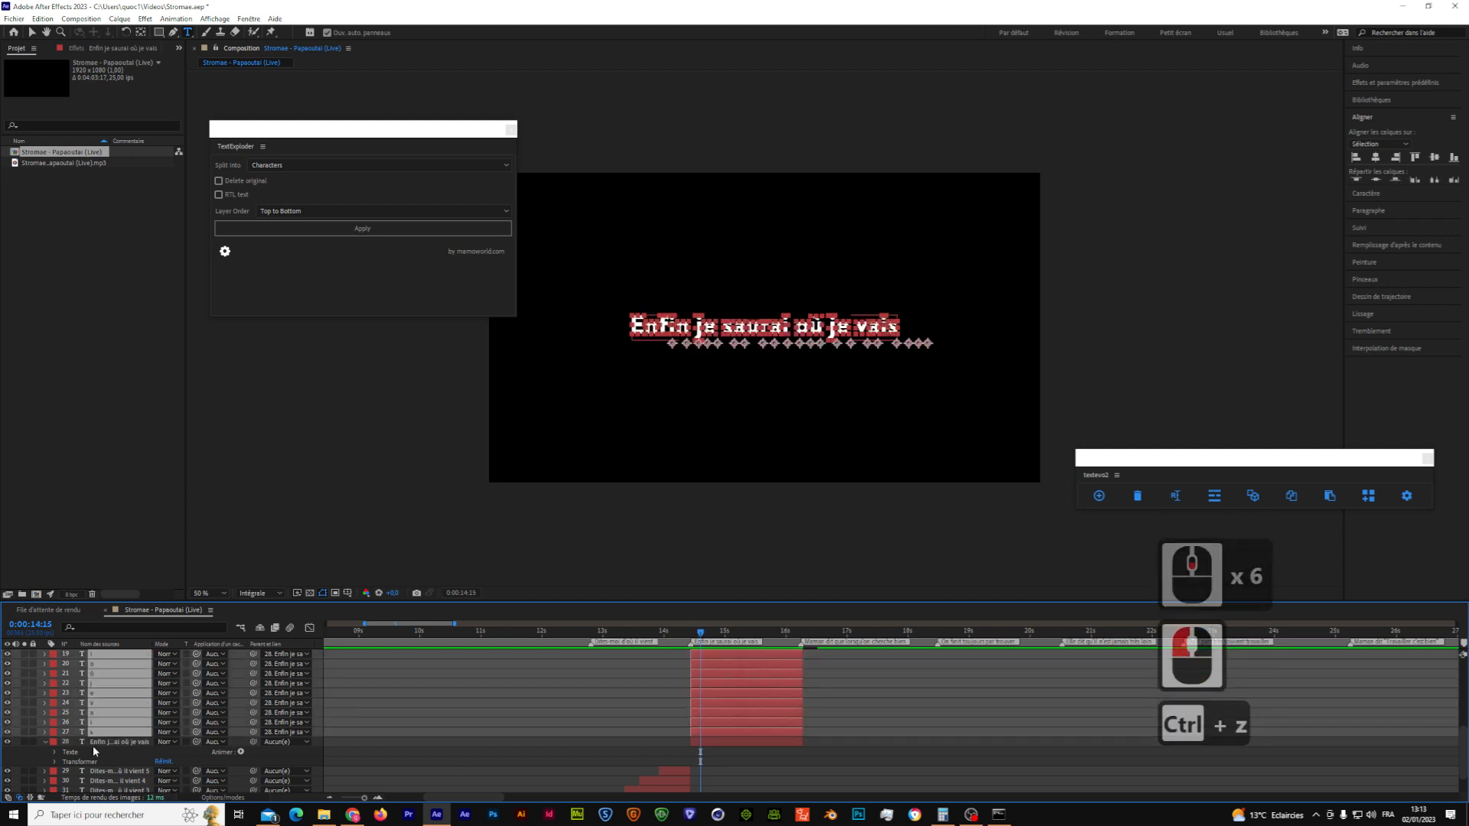
Step: Hide the original lyric layer, and shift the letter layers from "E" through "i" slightly later in time
left_click(7, 741)
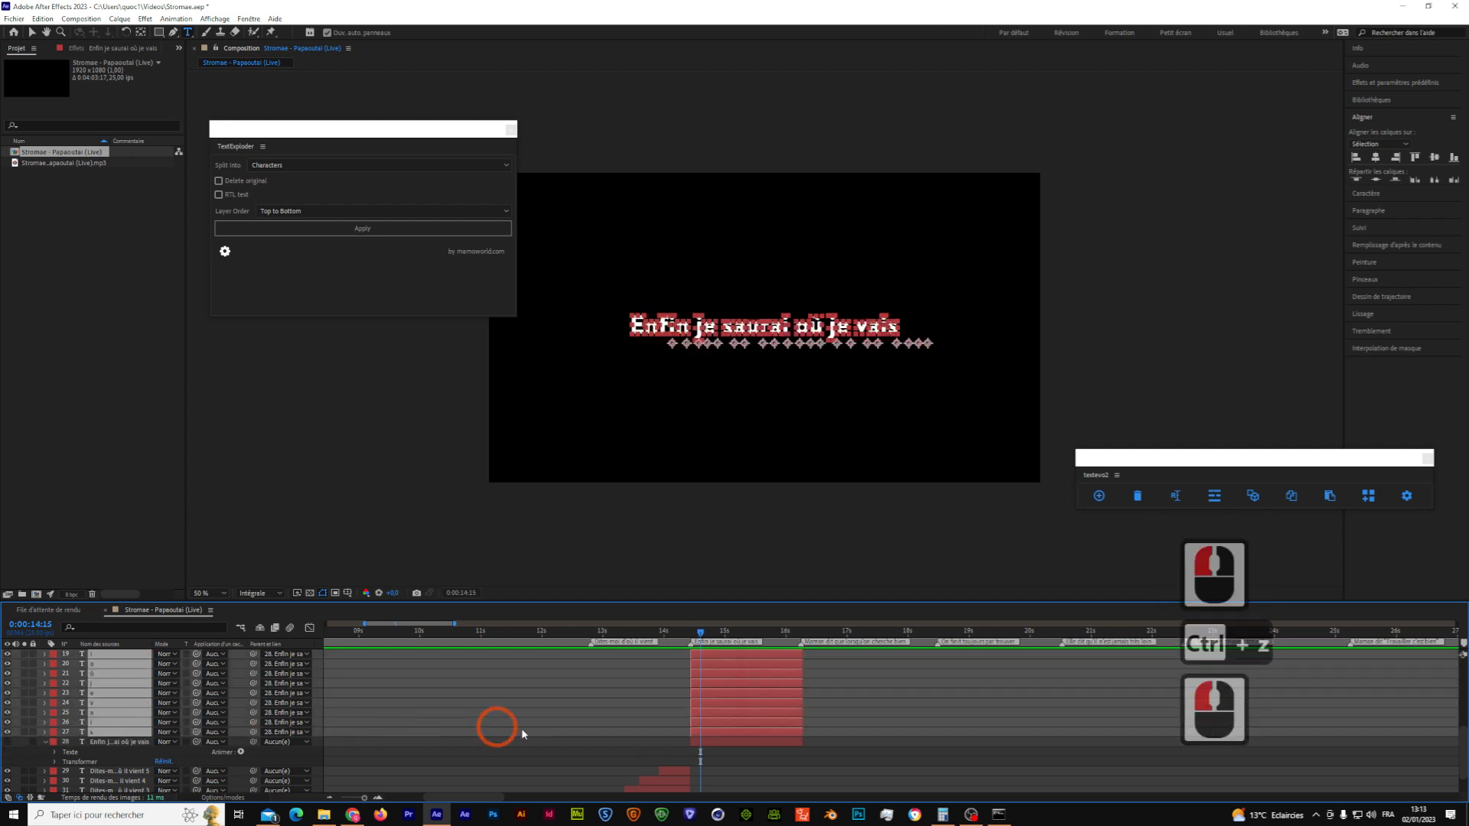
left_click_drag(712, 732, 712, 733)
left_click(714, 758, "shift")
left_click(714, 760)
left_click(710, 722)
scroll(711, 723, "up", 6)
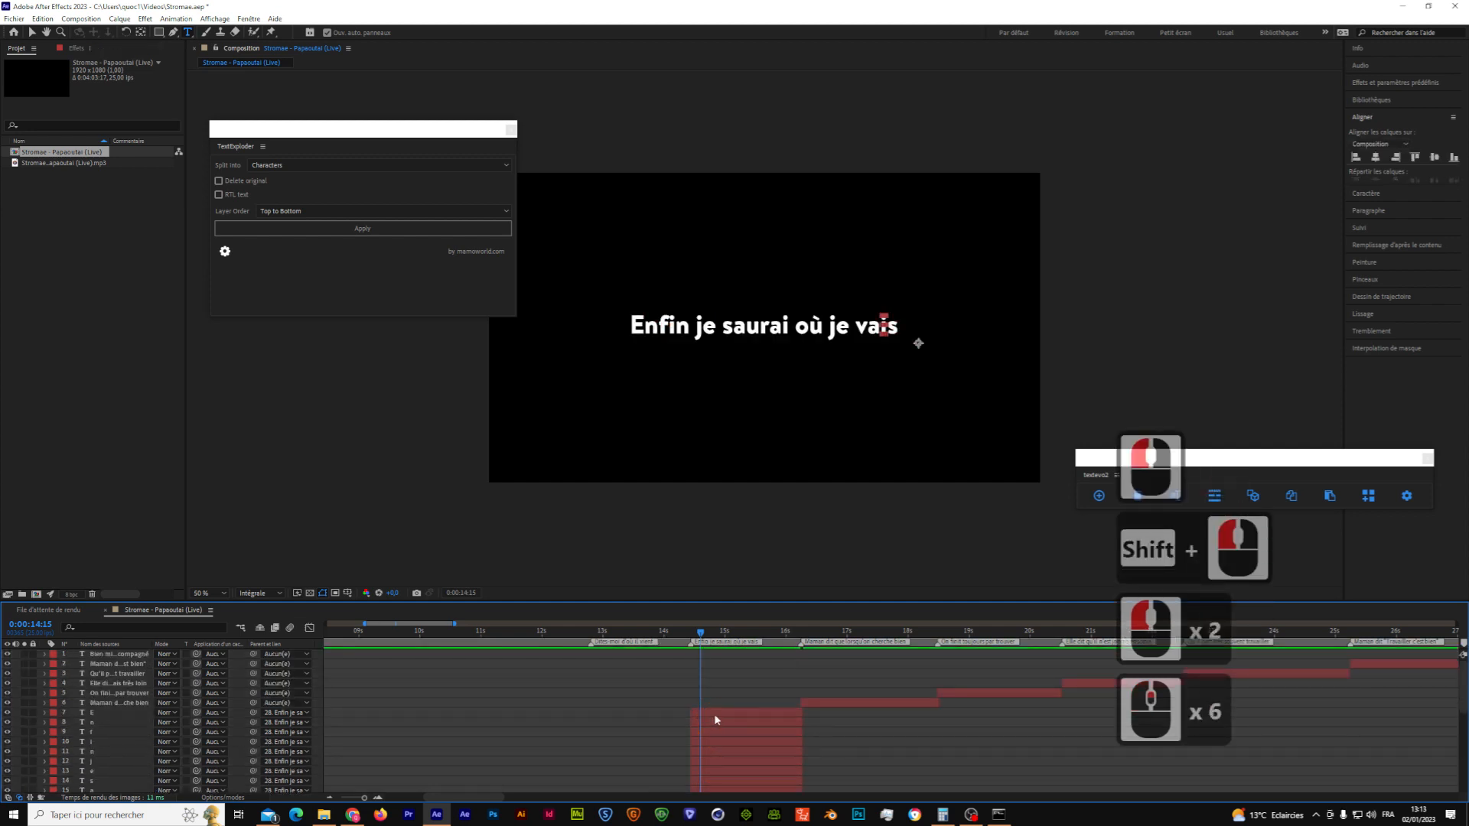
left_click(715, 718, "shift")
left_click_drag(719, 719, 722, 715)
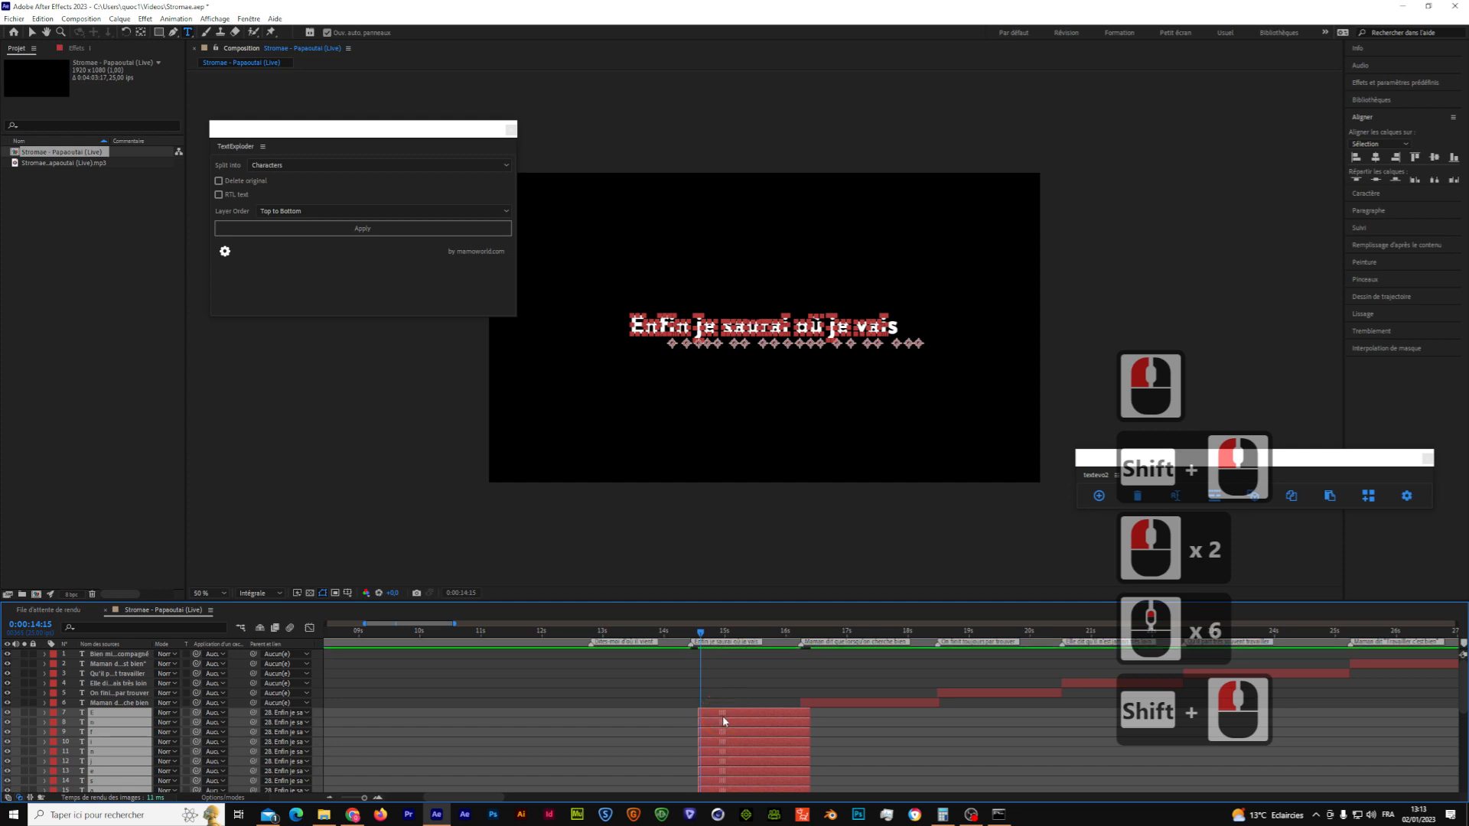
Step: Scrub across the start of the letter layers, and undo the edits back to the unsplit lyric layer
left_click(695, 632)
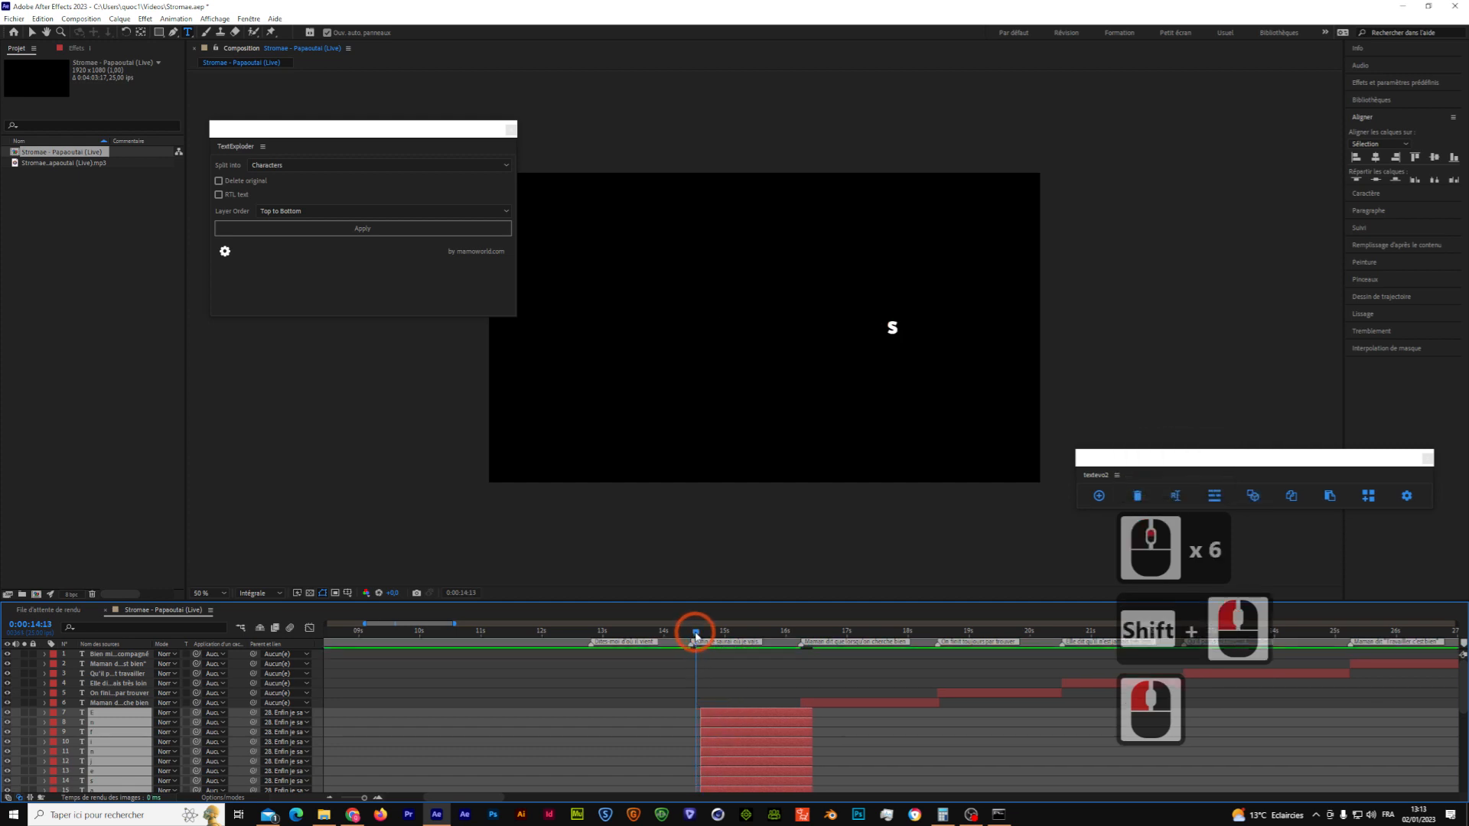
left_click_drag(698, 635, 707, 641)
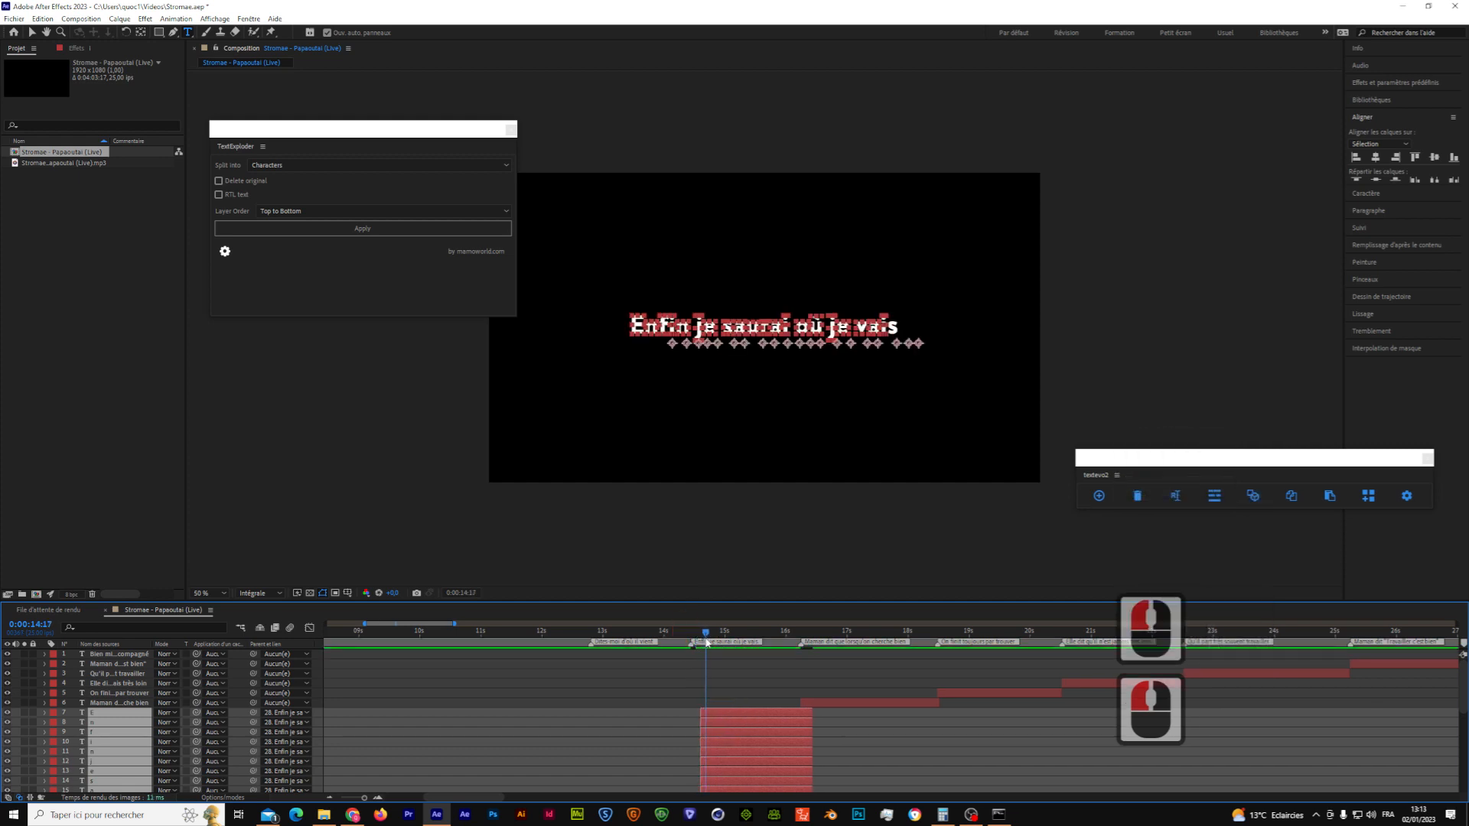
key("ctrl+z")
key("ctrl+z")
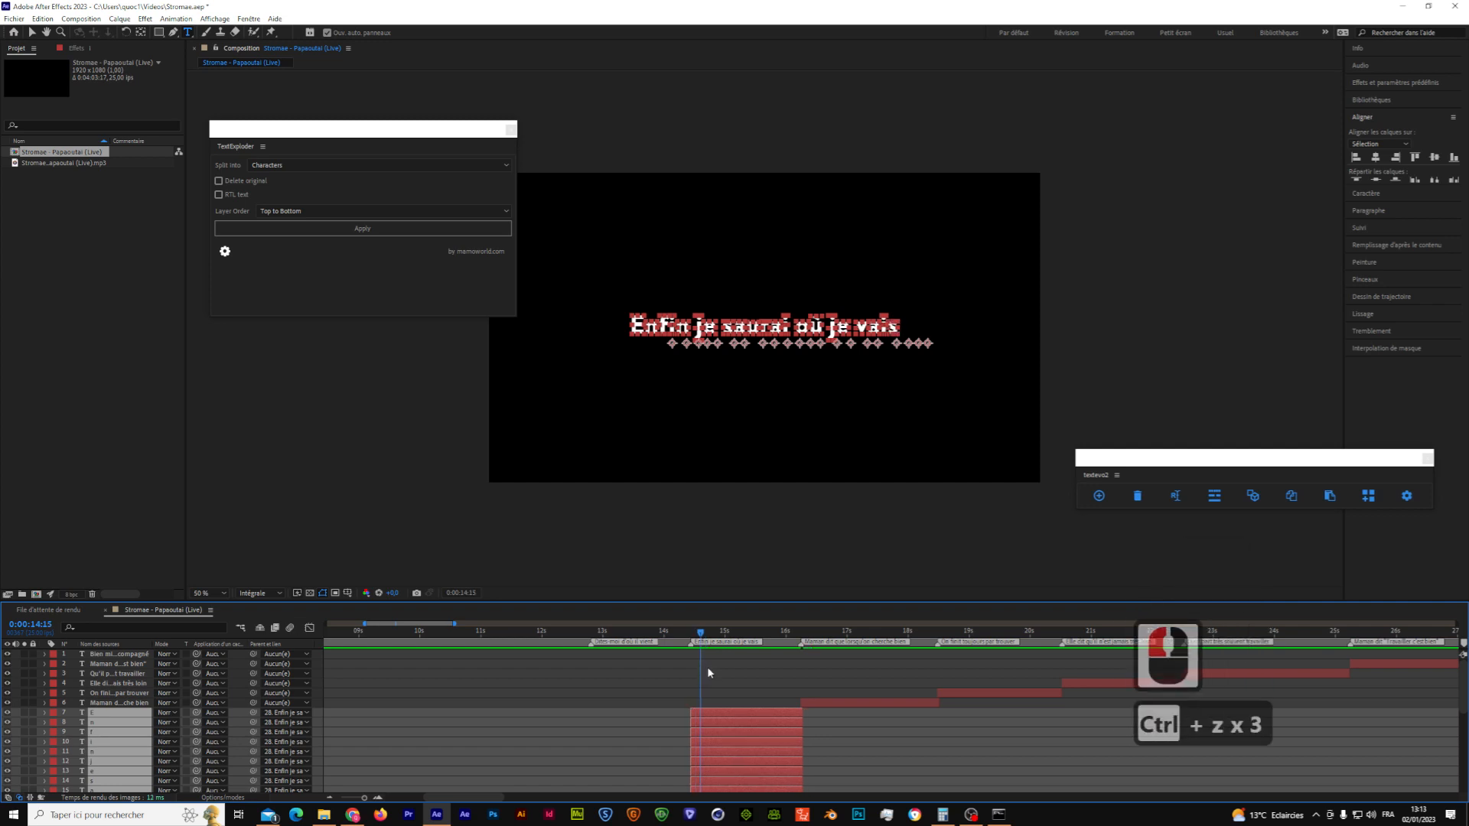
key("ctrl+z")
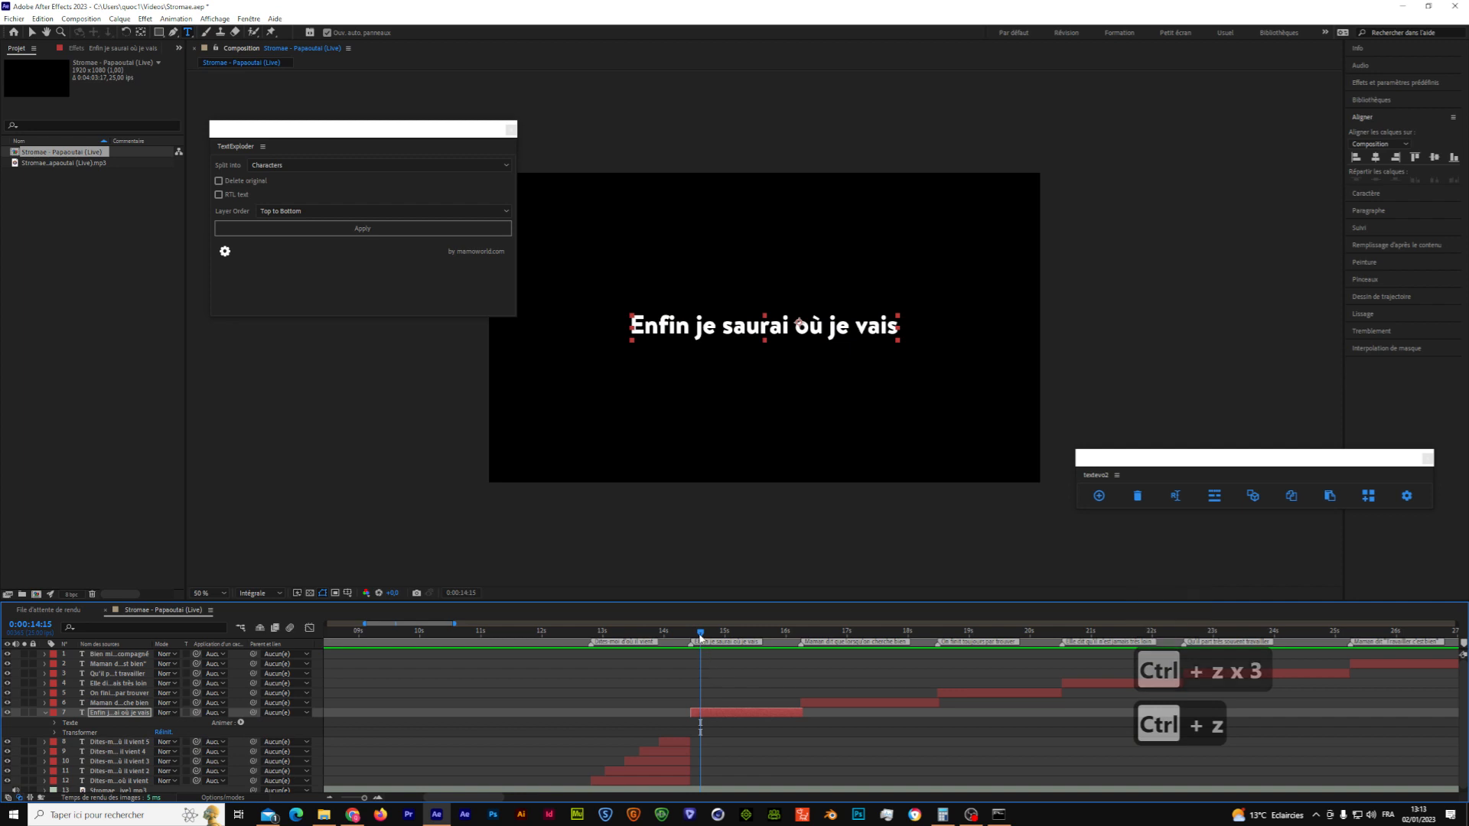
Step: Set TextExploder to split into Words, apply it to the lyric line, and undo the split
left_click(446, 165)
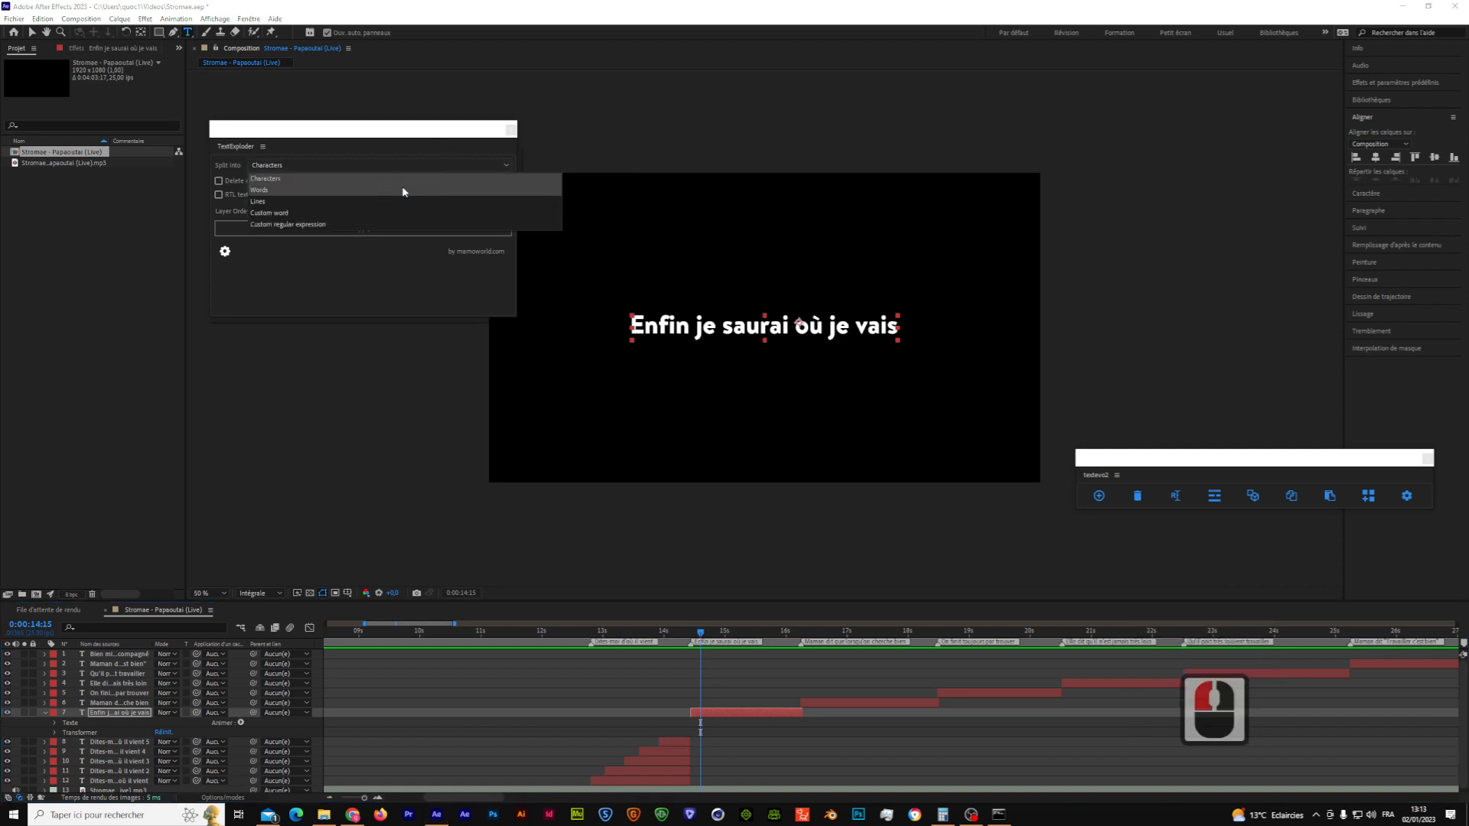
left_click(267, 192)
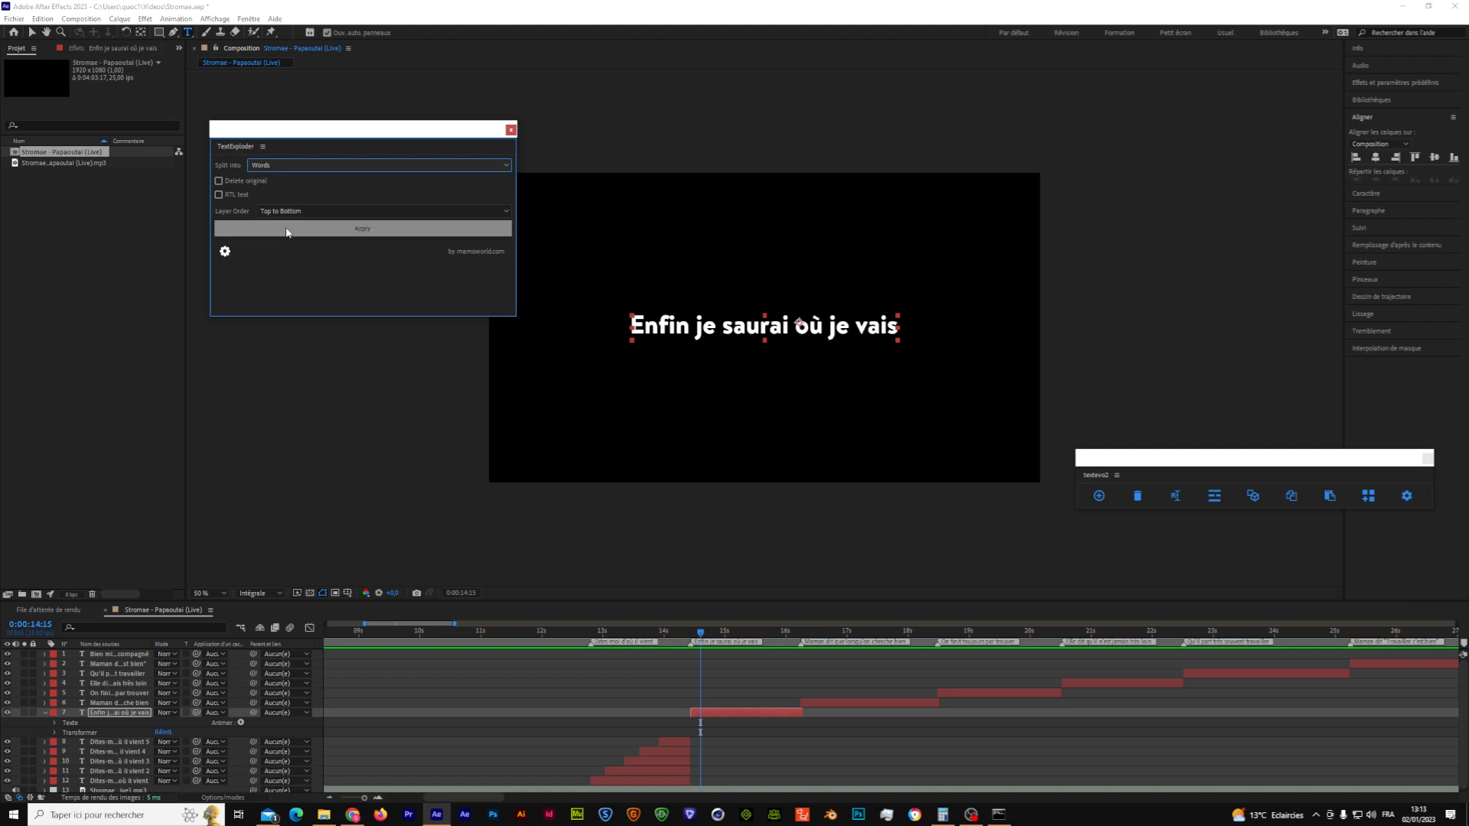
left_click(287, 230)
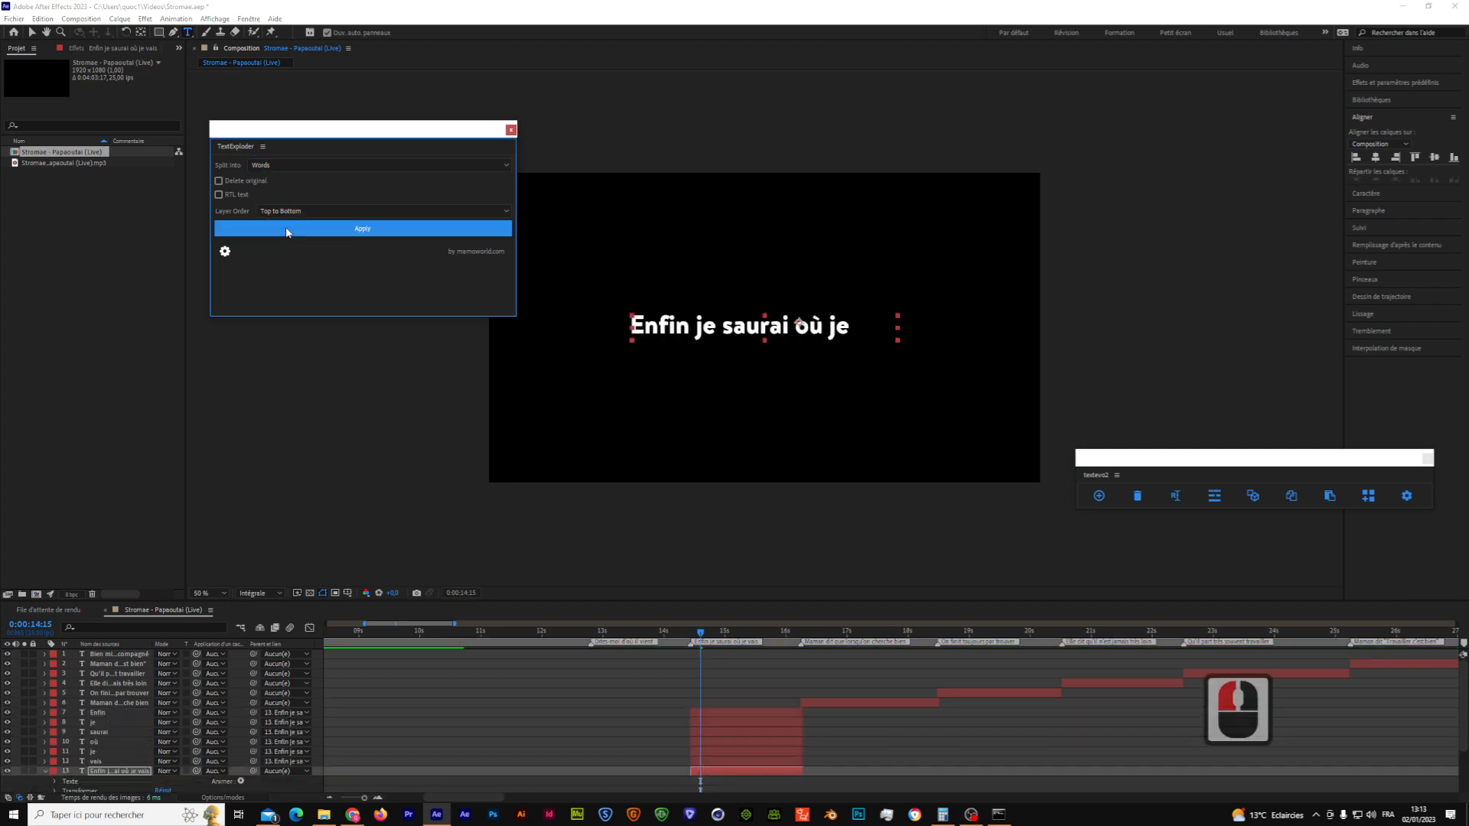
left_click(696, 713)
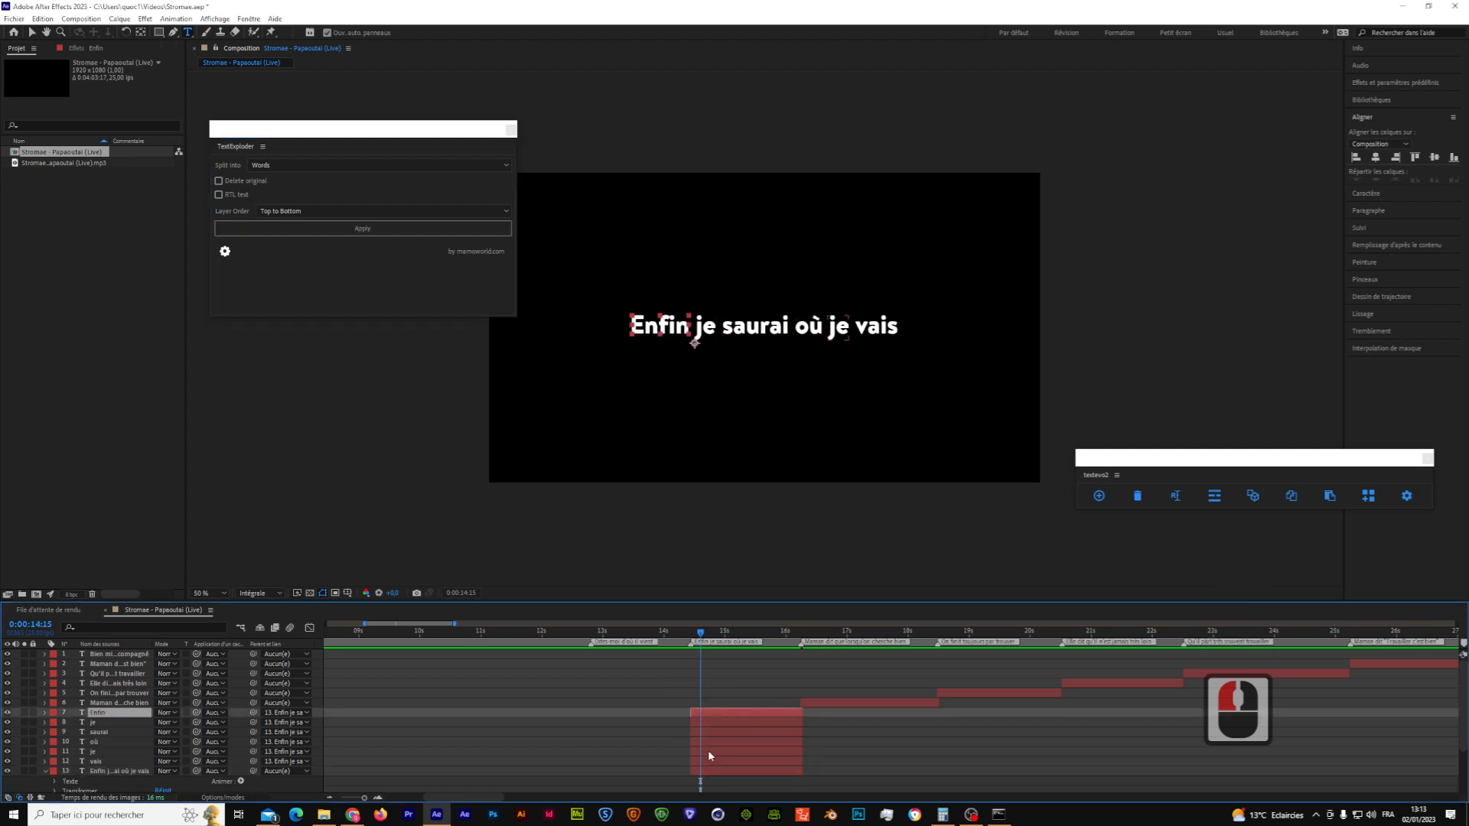
key("ctrl+z")
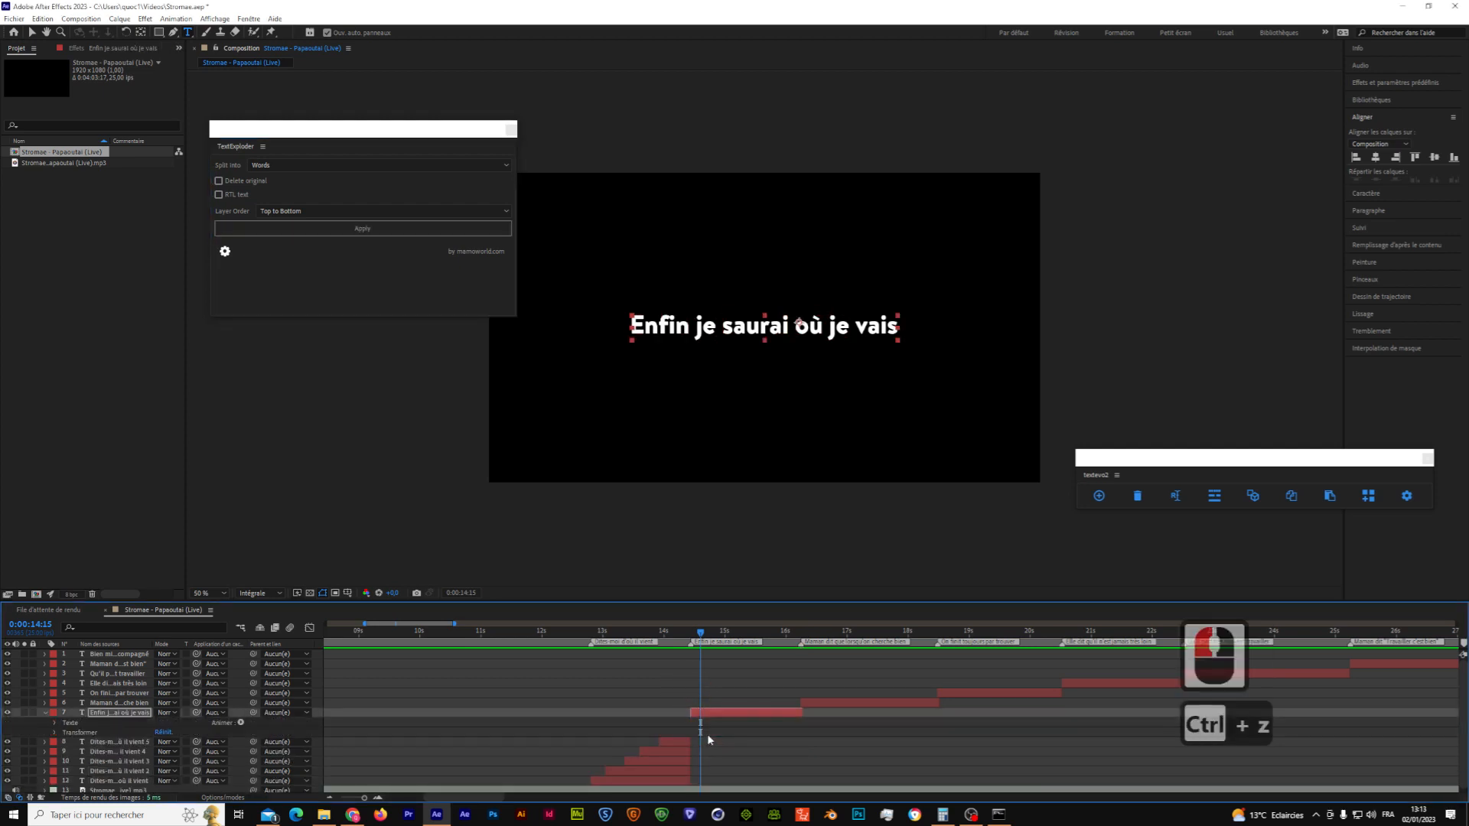
Step: Set the layer order to Bottom to Top and split the lyric line into word layers again
left_click(374, 210)
left_click(372, 236)
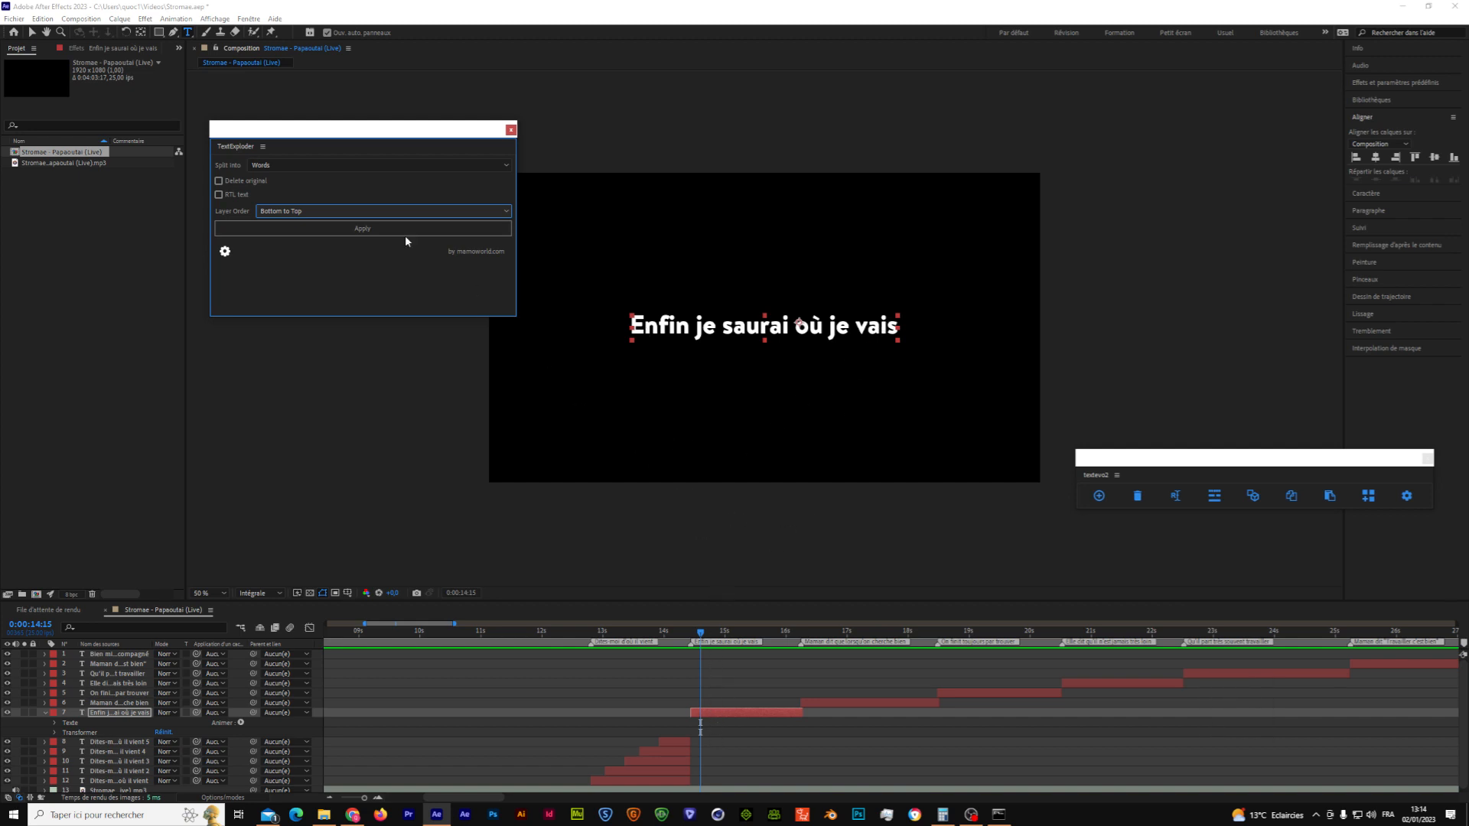
left_click(334, 233)
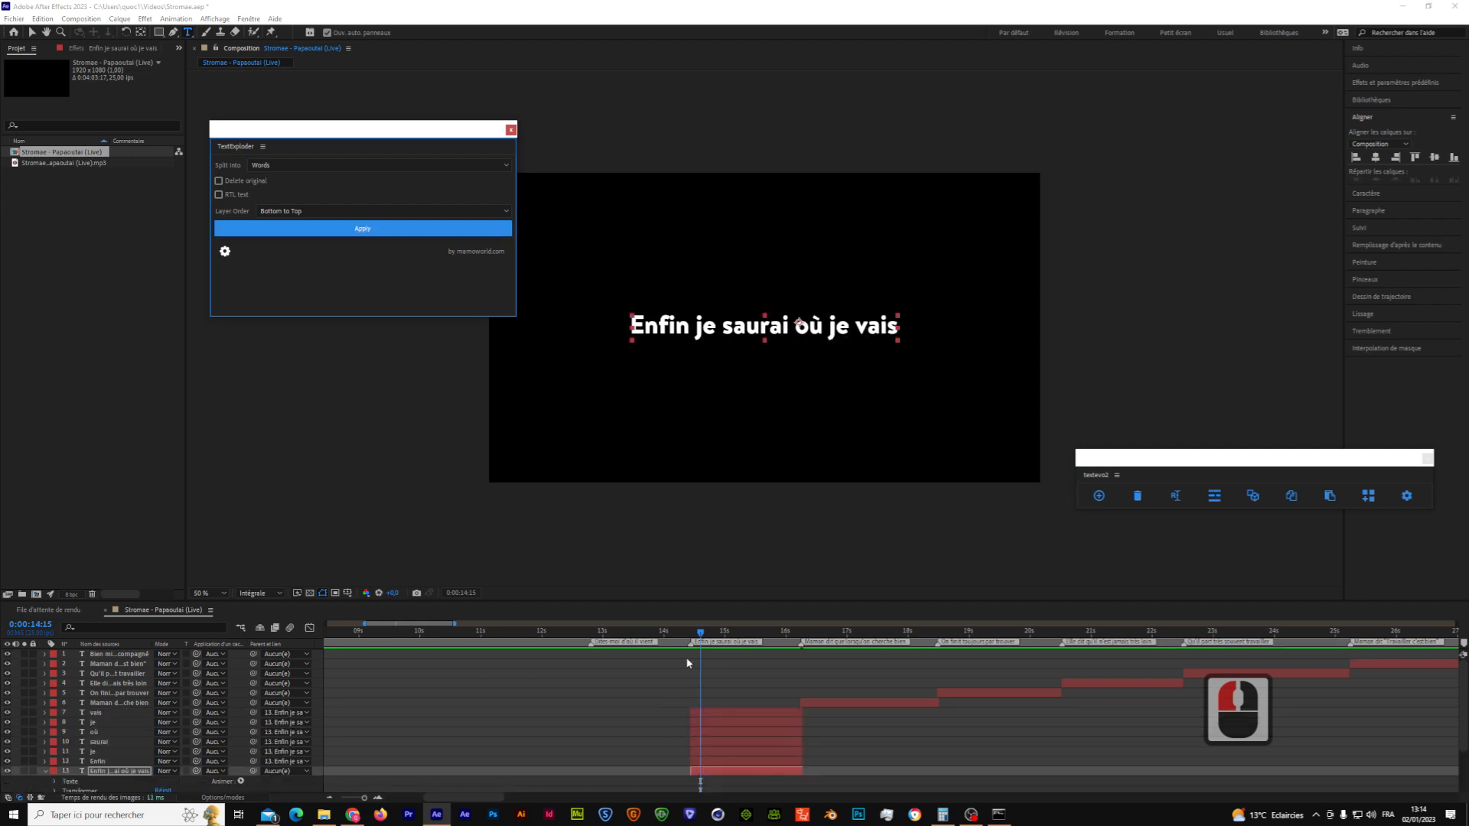
Step: Trim the start of the word layers from the first "je" through "vais" to 0:00:14:17
left_click_drag(700, 633, 708, 747)
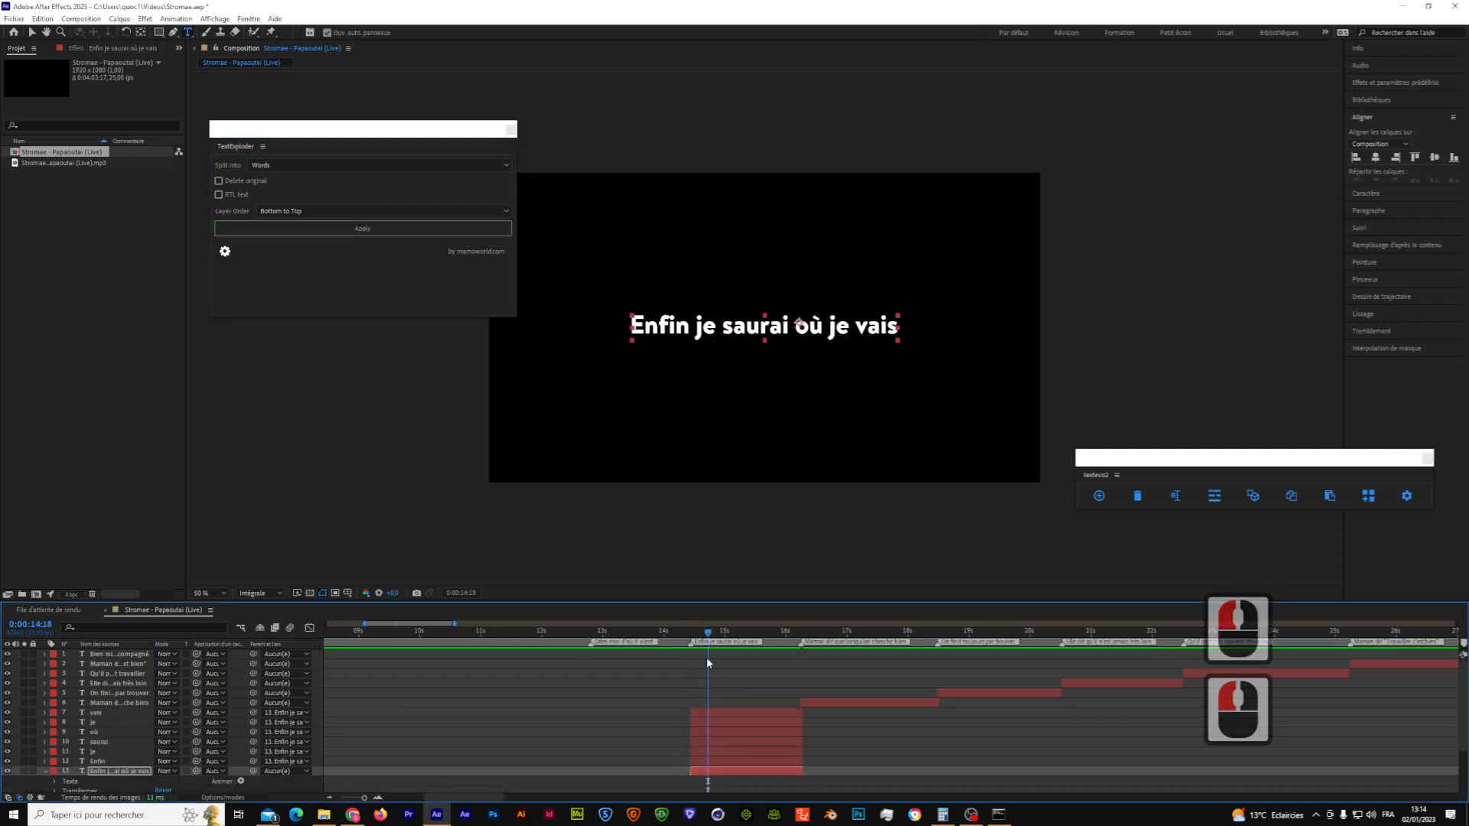
left_click(691, 632)
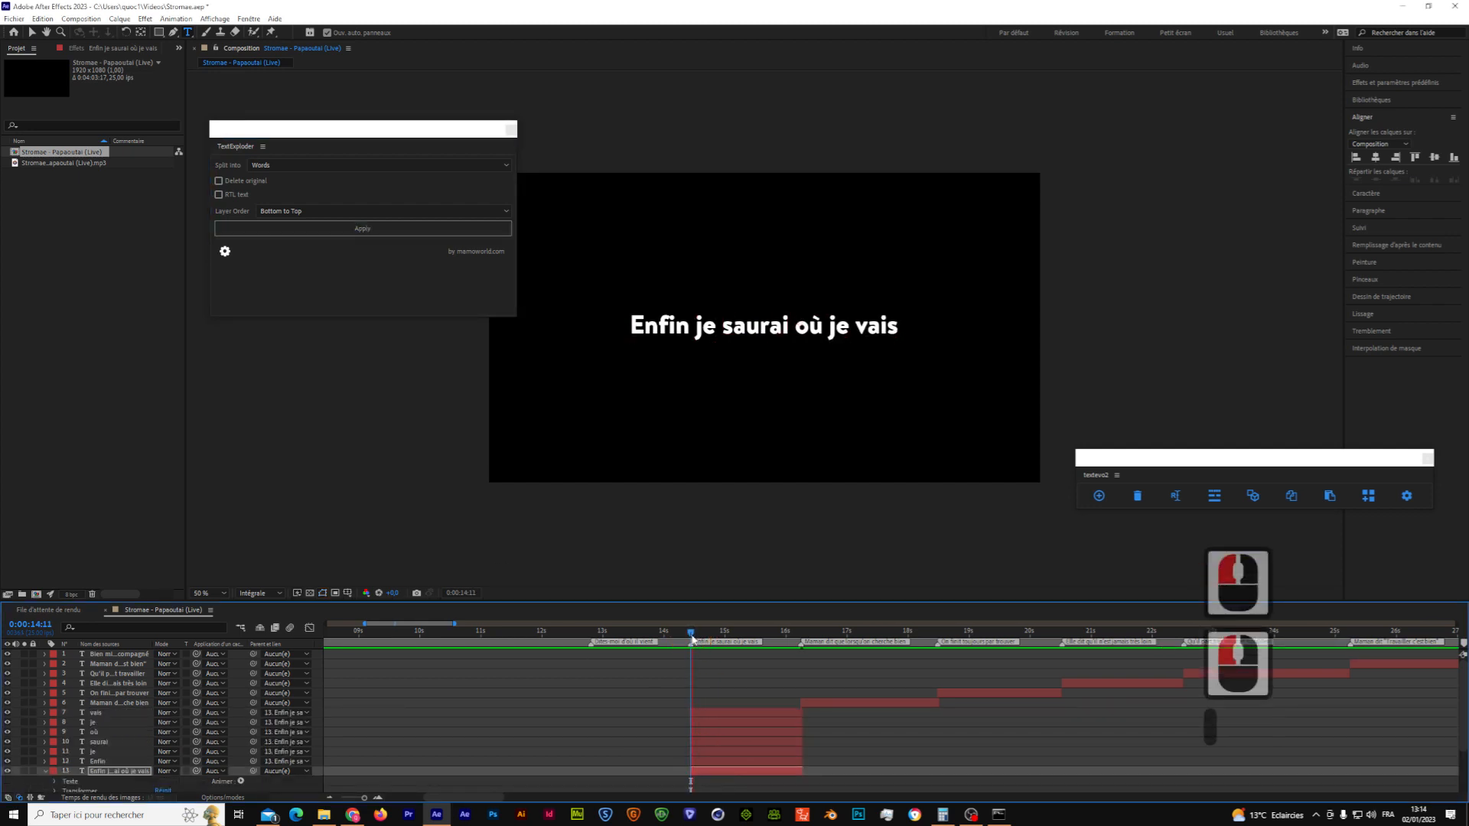
left_click(705, 632)
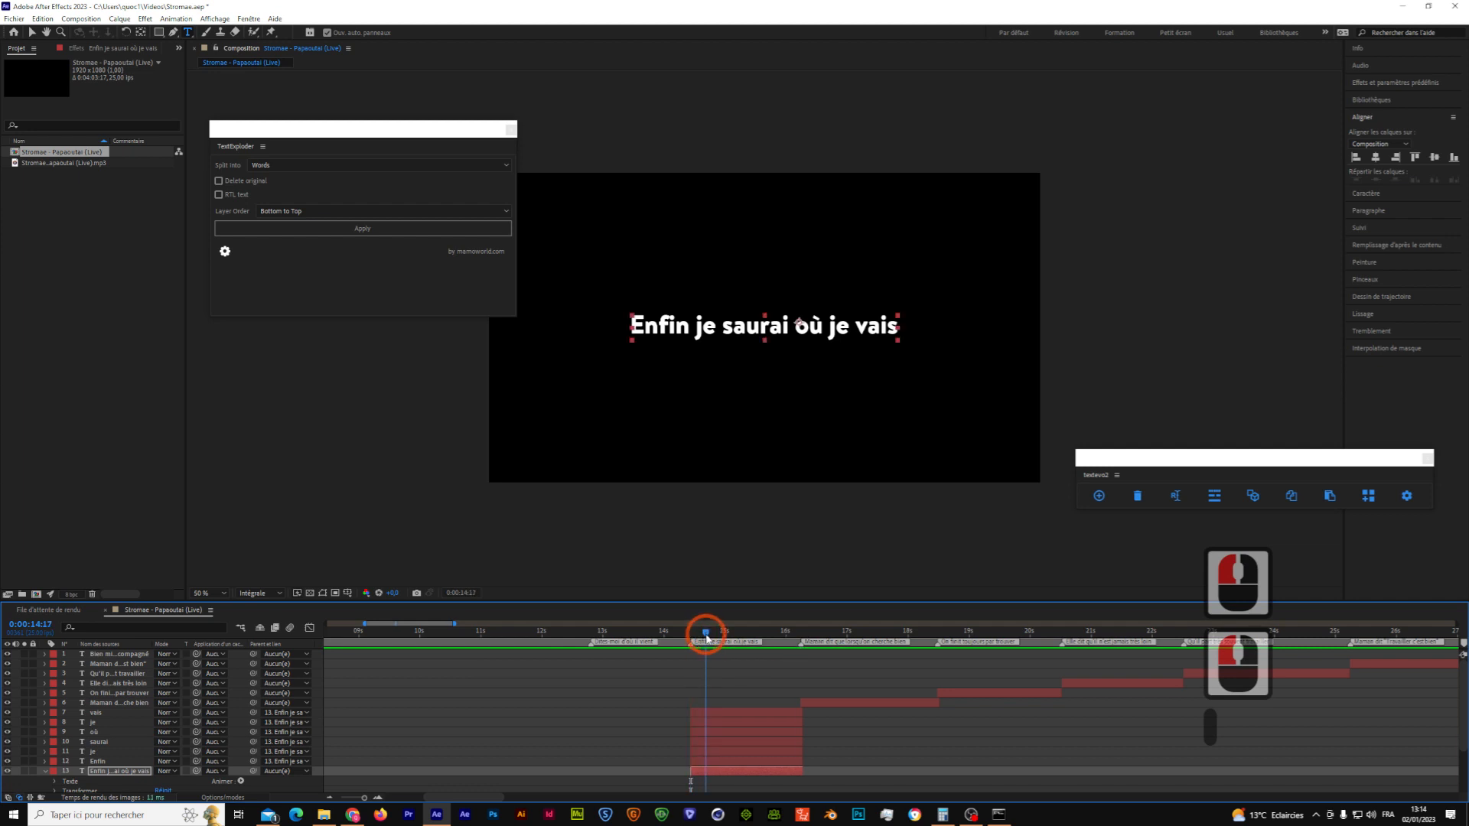
left_click(718, 751)
left_click(700, 712, "shift")
left_click_drag(697, 712, 710, 713)
left_click(706, 633)
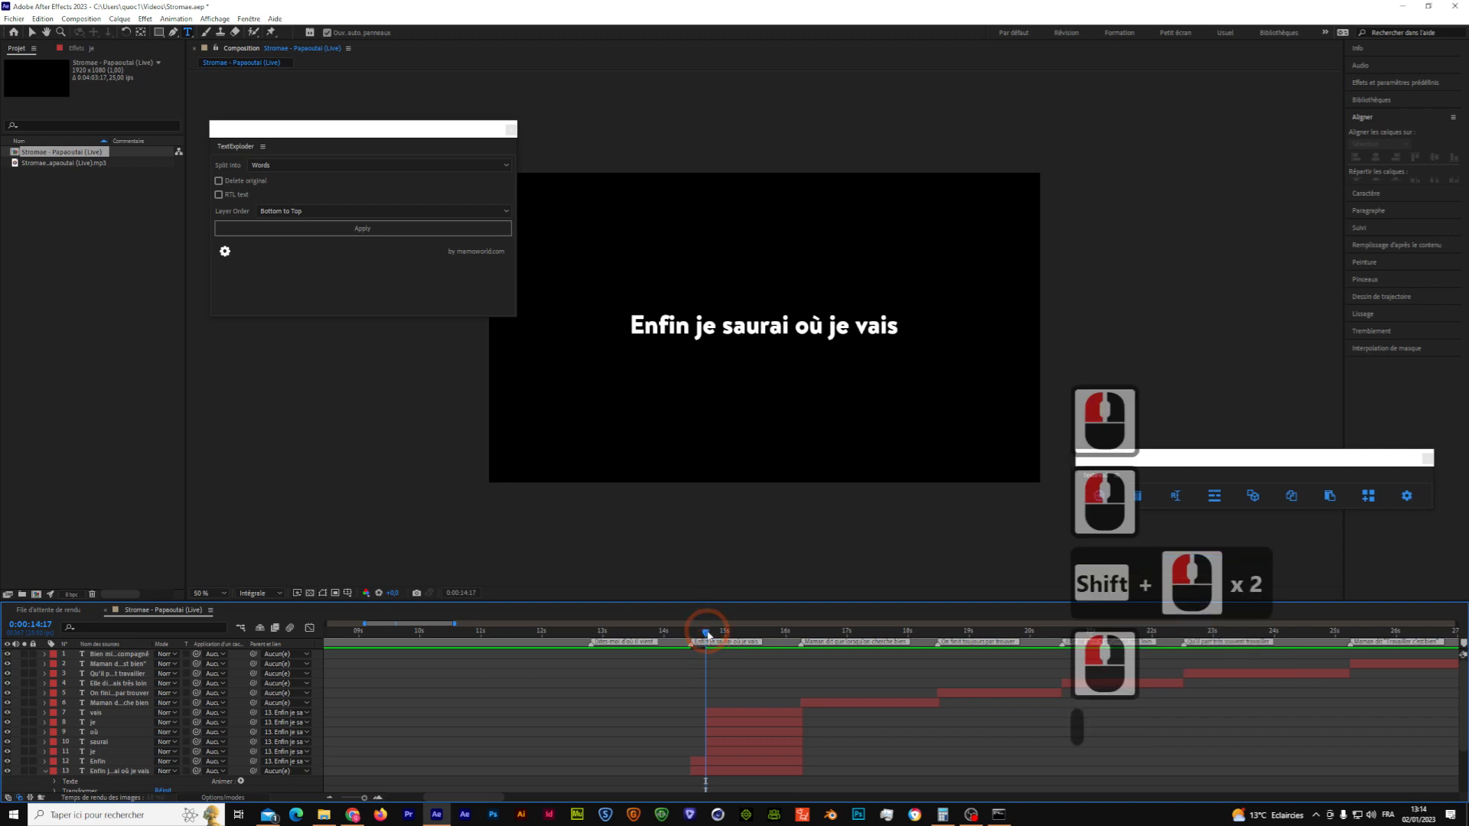
Step: Trim the start of the "où", second "je" and "vais" layers to 0:00:14:24
left_click_drag(707, 635, 741, 635)
left_click(705, 740)
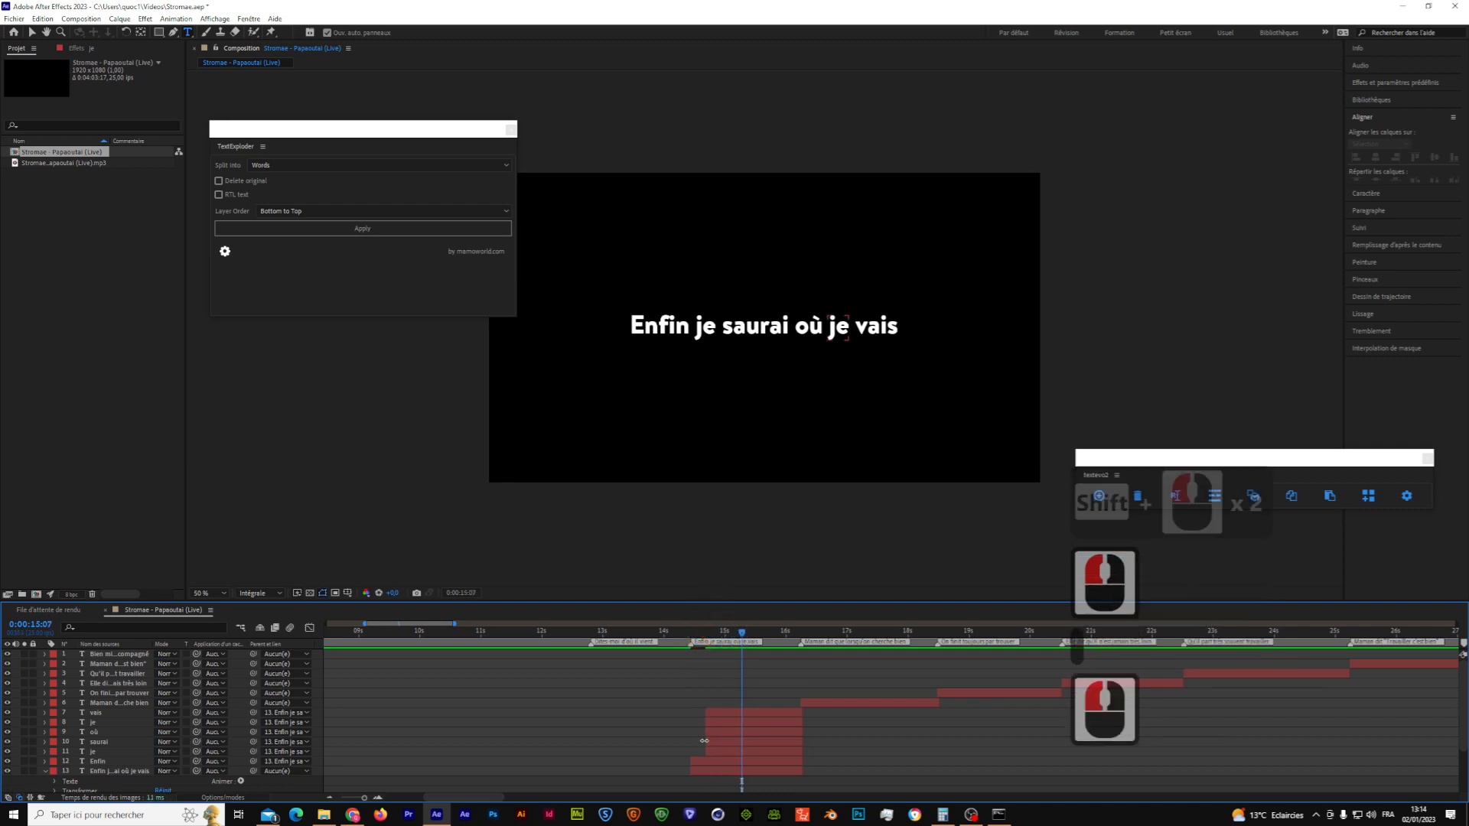
left_click(710, 741)
left_click(714, 713, "shift")
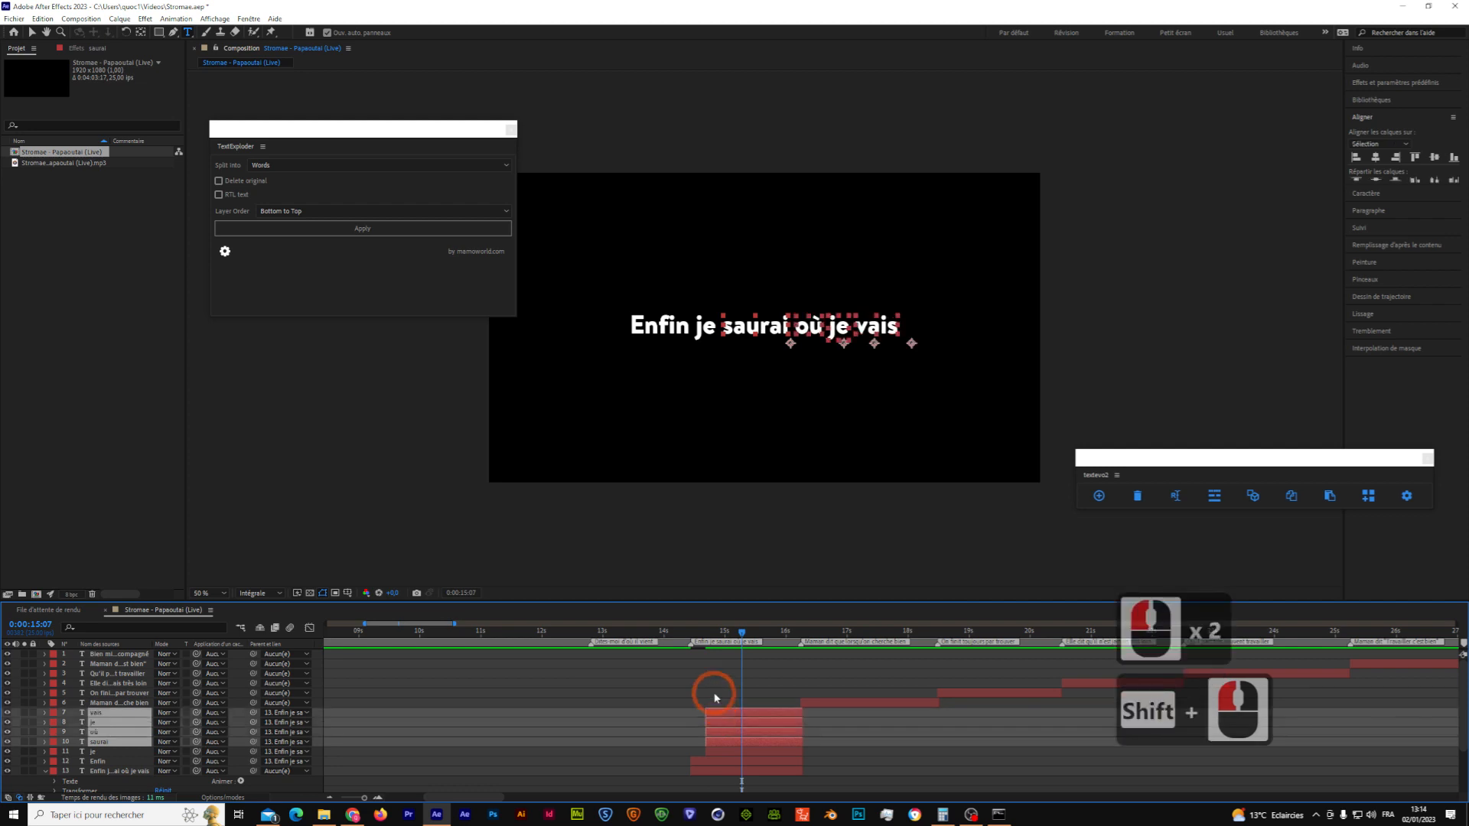
left_click(716, 698)
left_click(728, 645)
left_click_drag(729, 644, 722, 641)
left_click(717, 733)
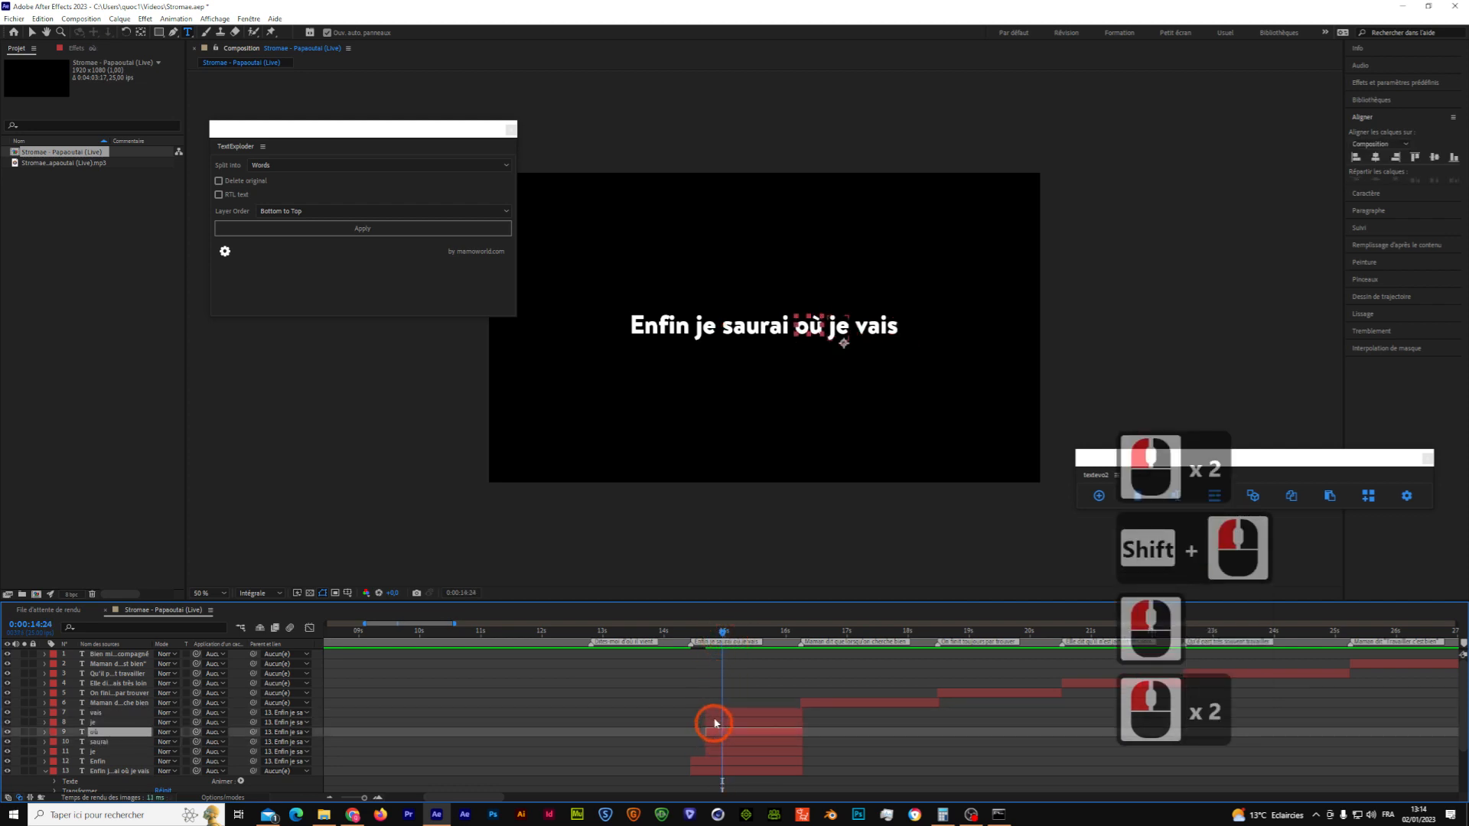
left_click(719, 713, "shift")
left_click(720, 711, "shift")
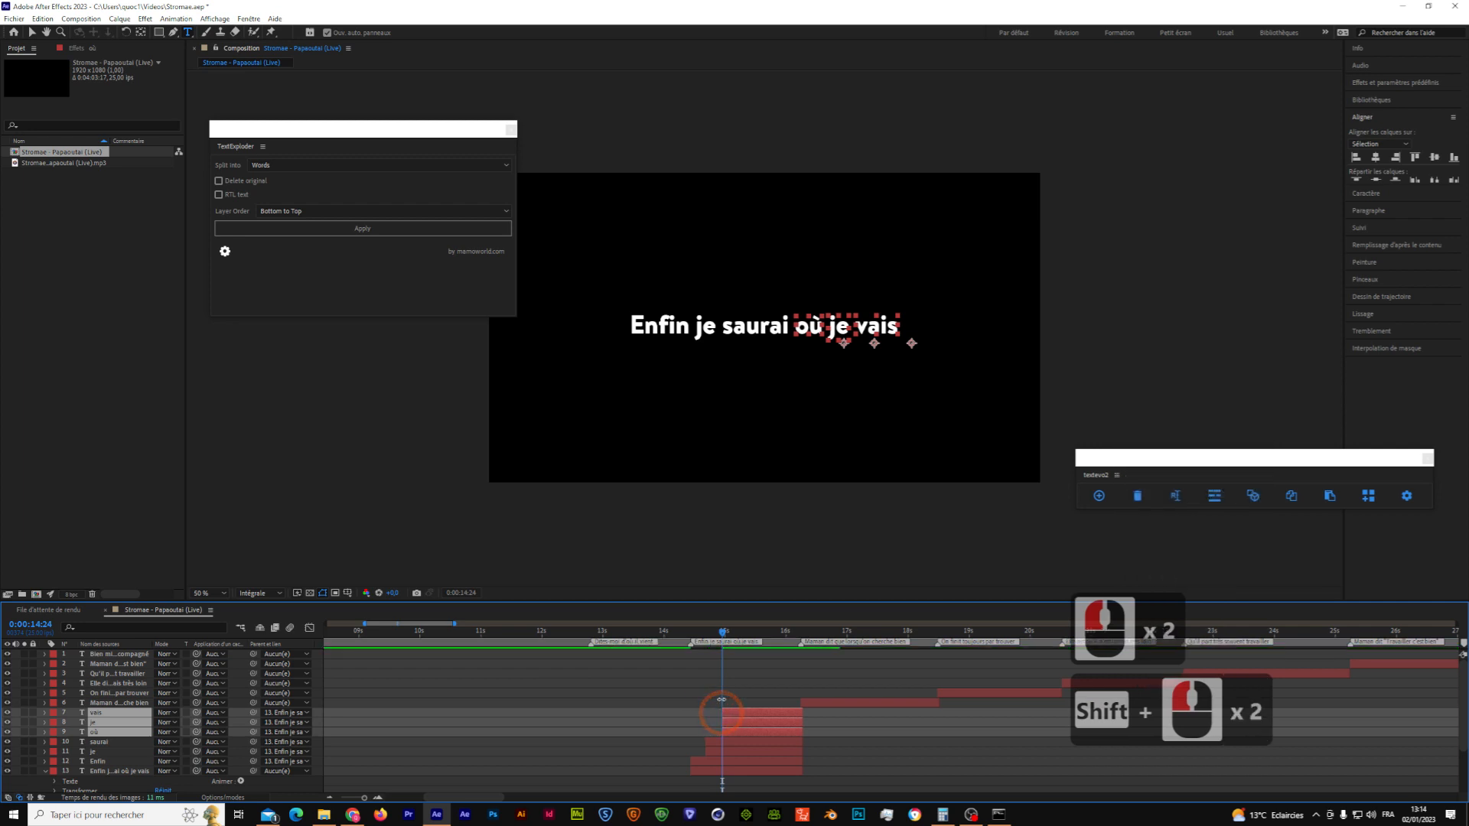
Step: Trim the start of the second "je" and "vais" layers to 0:00:15:06
left_click_drag(724, 634, 739, 635)
key("space")
left_click(740, 636)
left_click(728, 673)
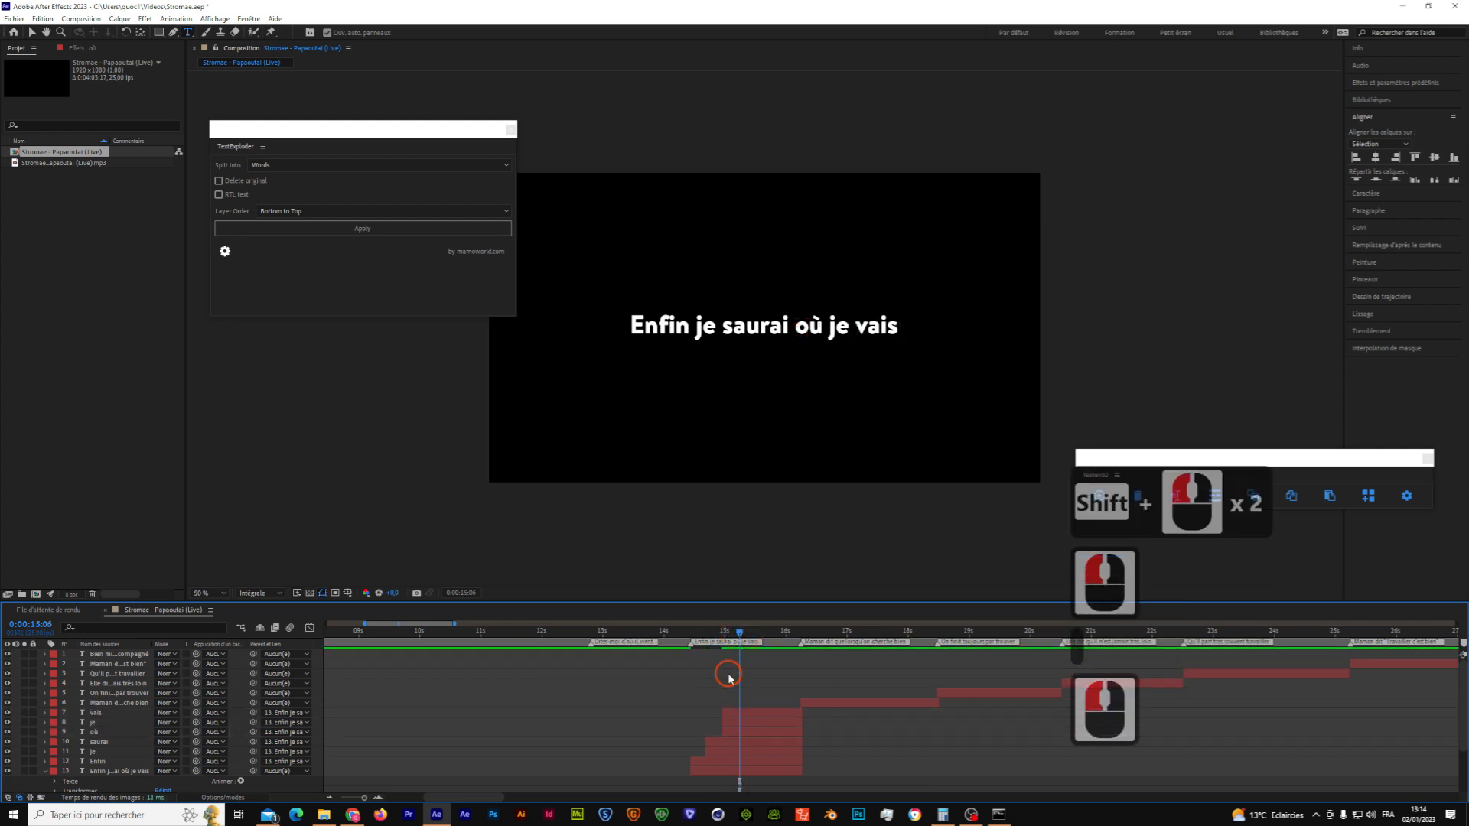
left_click(727, 723)
left_click(728, 720)
left_click_drag(723, 714, 741, 712)
Step: Trim the start of the "vais" layer so that it begins slightly after the second "je"
left_click(759, 641)
left_click_drag(750, 638, 763, 636)
left_click(748, 689)
left_click(746, 718)
left_click_drag(744, 717, 766, 707)
Step: Scrub back to the start of the lyric line and hide the original unsplit lyric layer
left_click(762, 635)
left_click_drag(763, 635, 694, 646)
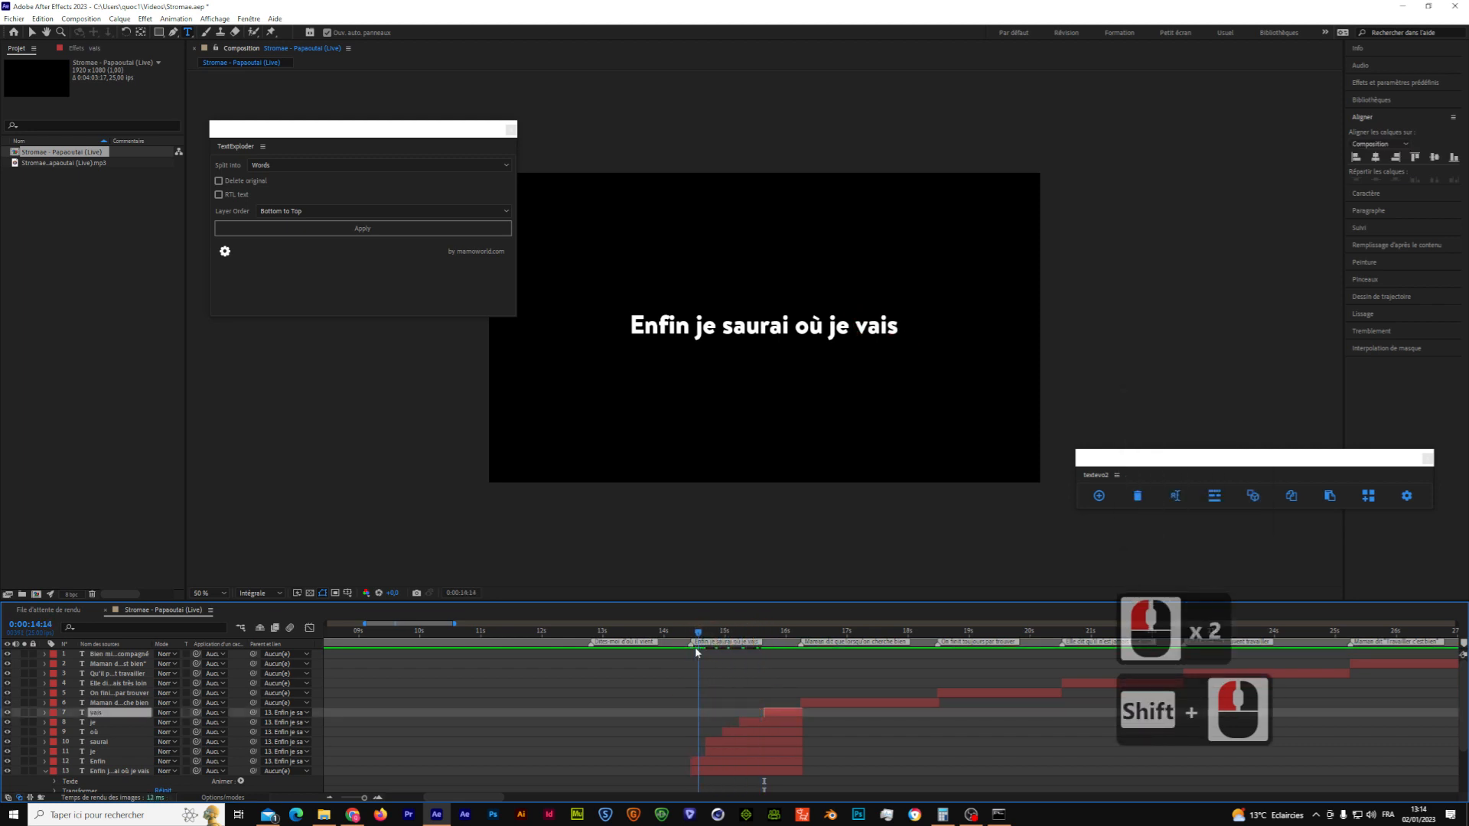
left_click(8, 771)
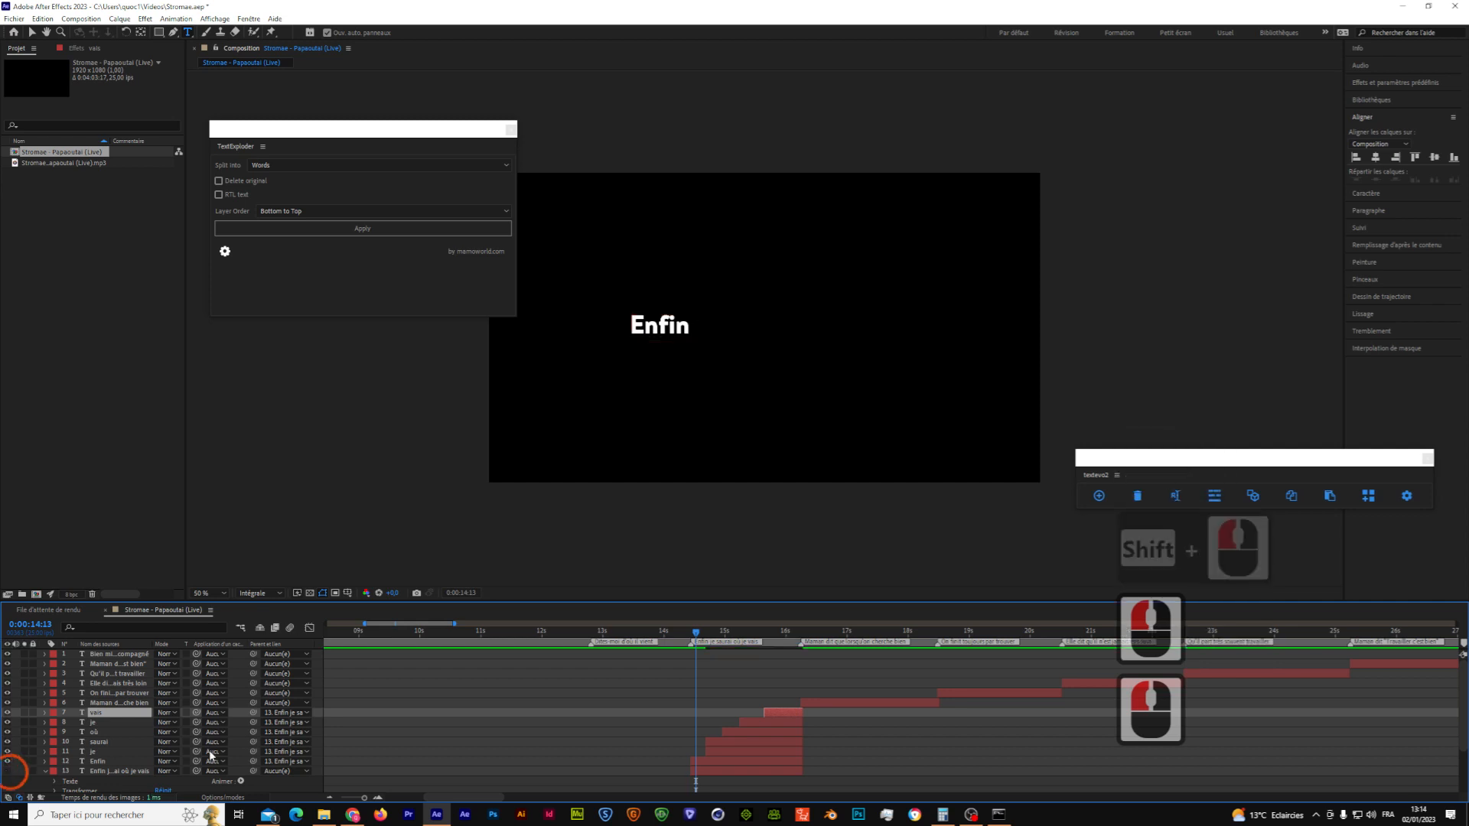
Step: Play the word-by-word reveal from 0:00:14:11, and scrub through it to 0:00:15:22
left_click(692, 633)
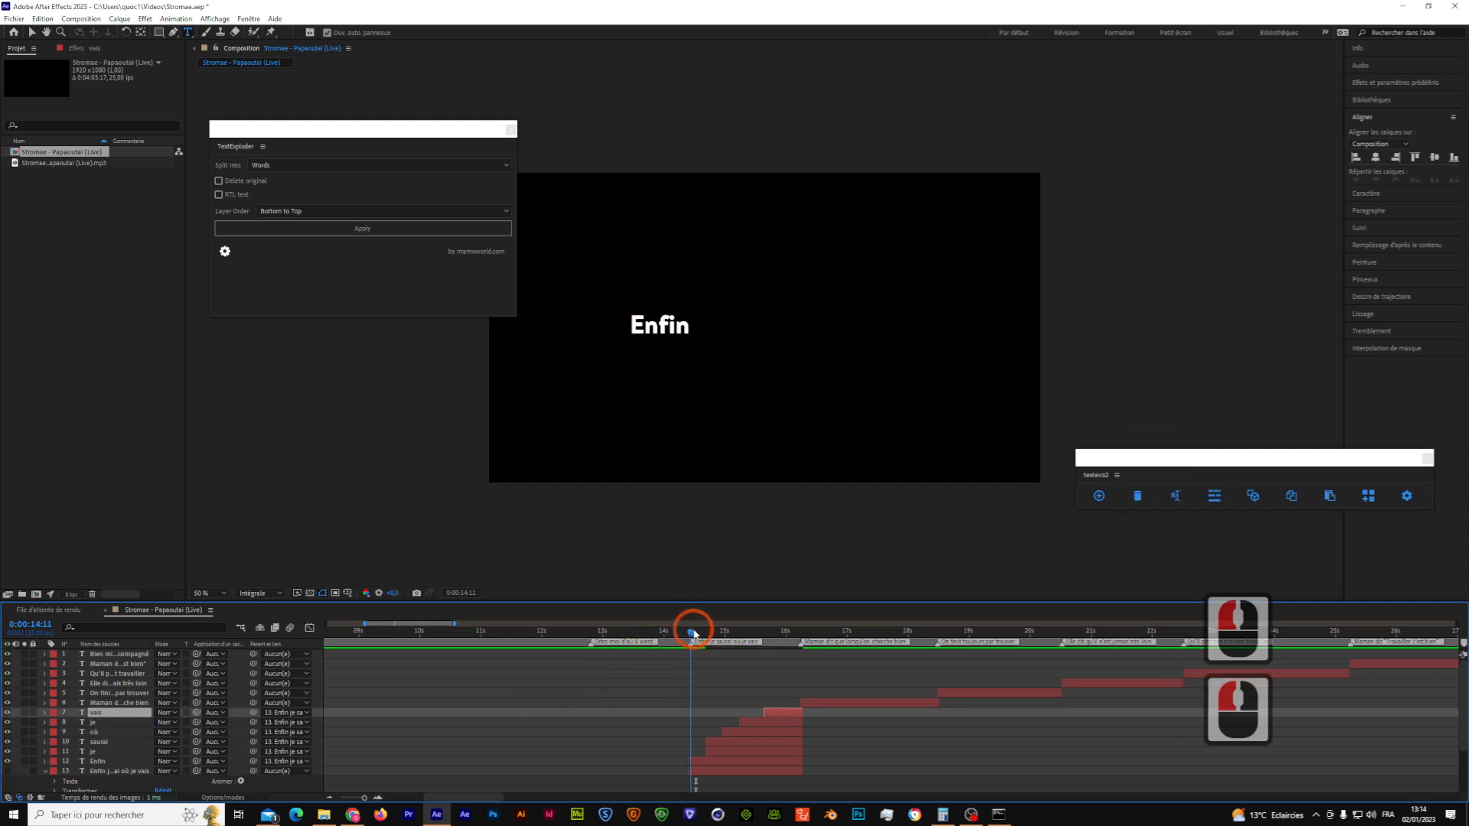
key("space")
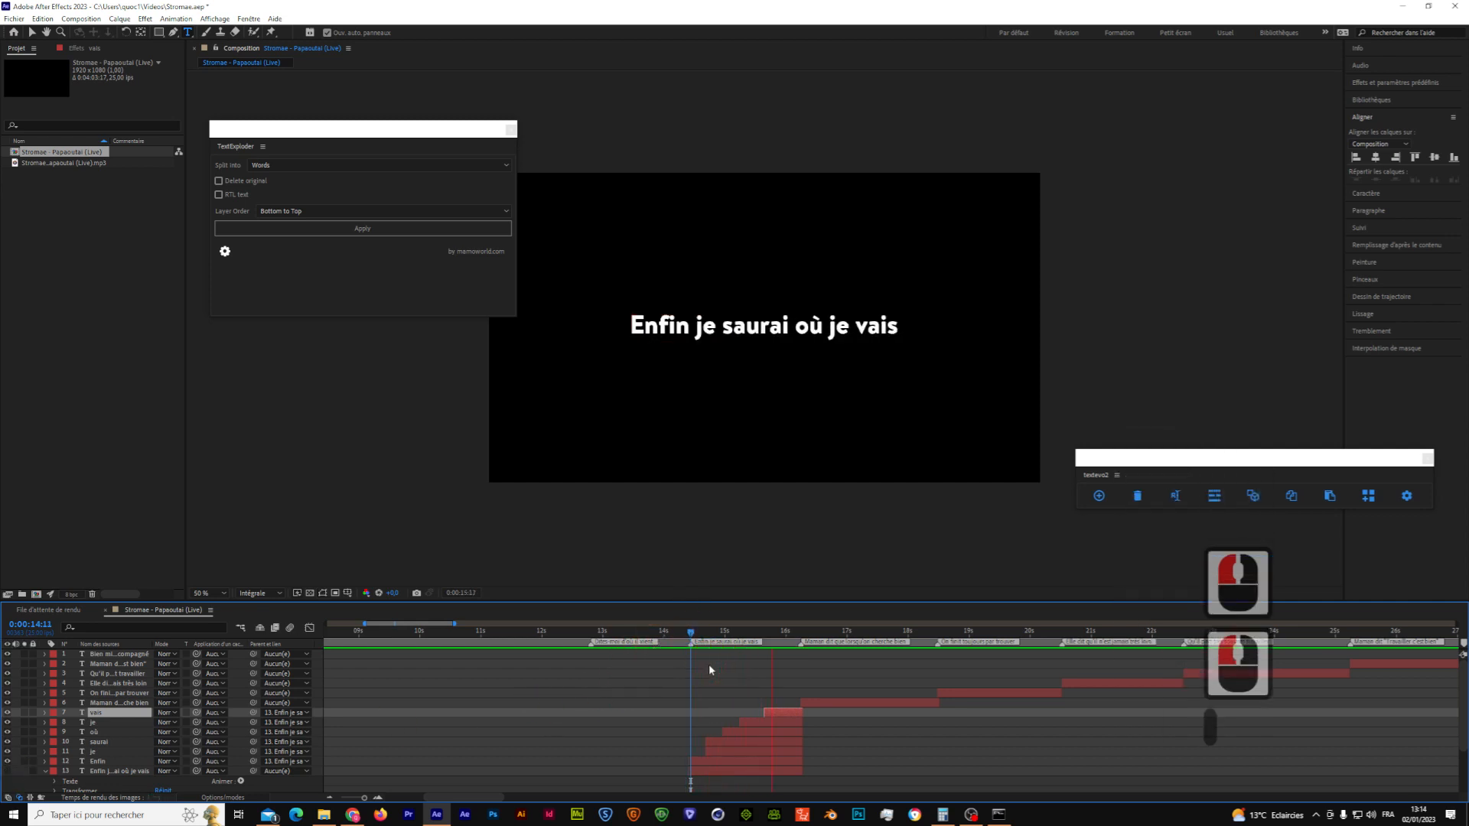
left_click(728, 633)
left_click_drag(728, 638, 779, 655)
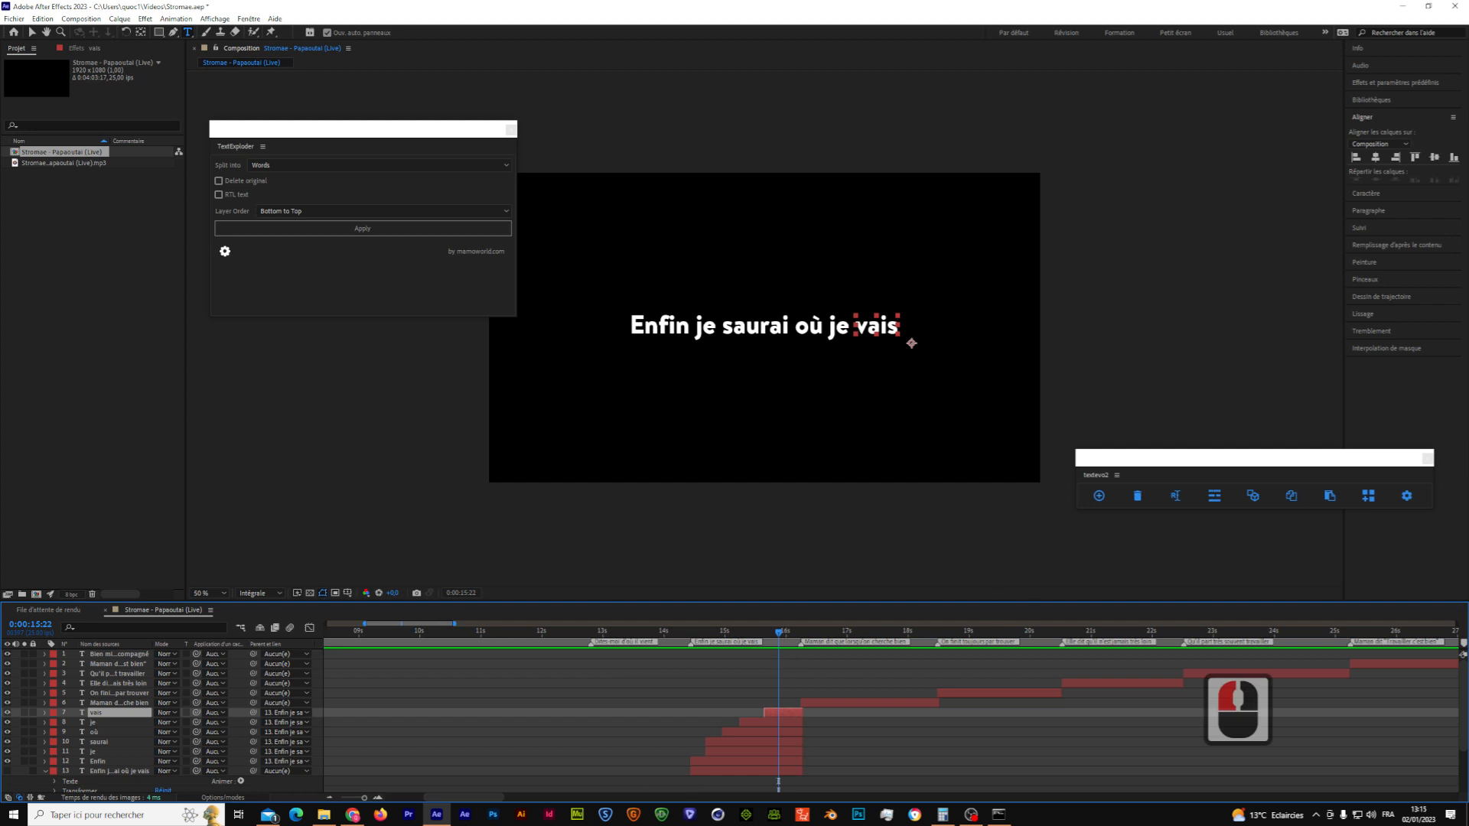